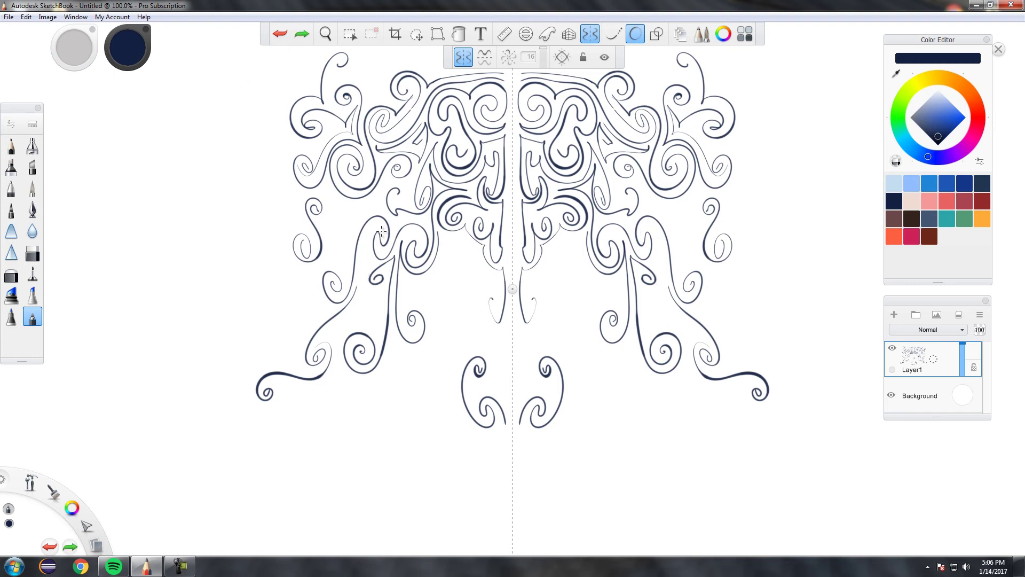
# Step: Draw mirrored curving strokes and a spiral running down into a loop, undoing unwanted loops
pyautogui.moveTo(382, 229)
pyautogui.mouseDown()
pyautogui.moveTo(368, 277)
pyautogui.moveTo(381, 286)
pyautogui.moveTo(381, 328)
pyautogui.moveTo(368, 312)
pyautogui.mouseUp()
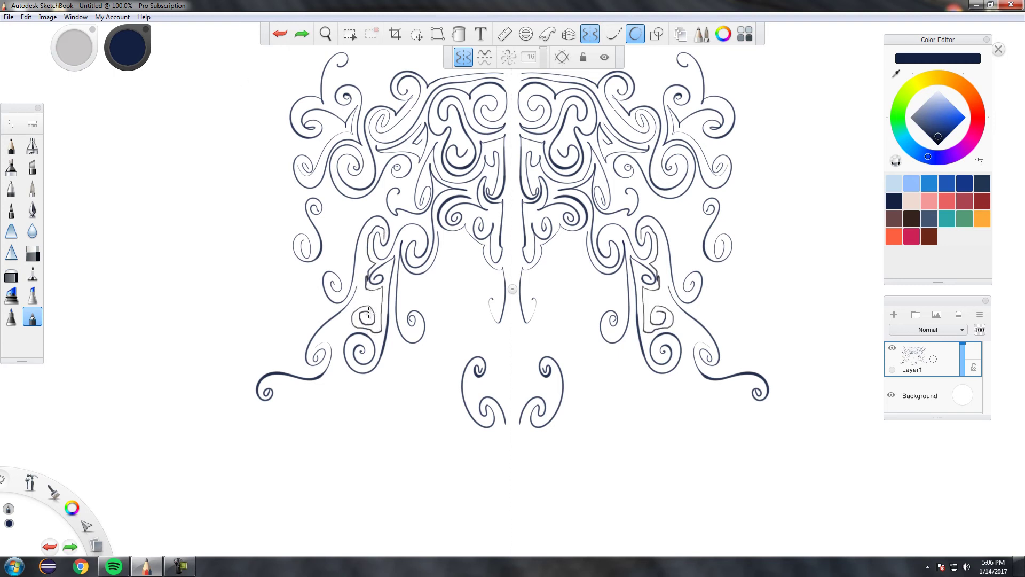
pyautogui.hotkey('ctrl', 'z')
pyautogui.hotkey('ctrl', 'z')
pyautogui.moveTo(410, 384)
pyautogui.mouseDown()
pyautogui.moveTo(409, 363)
pyautogui.moveTo(421, 373)
pyautogui.moveTo(405, 424)
pyautogui.moveTo(427, 382)
pyautogui.moveTo(405, 355)
pyautogui.moveTo(390, 351)
pyautogui.moveTo(355, 419)
pyautogui.mouseUp()
pyautogui.hotkey('ctrl', 'z')
pyautogui.hotkey('ctrl', 'z')
pyautogui.moveTo(456, 289)
pyautogui.mouseDown()
pyautogui.moveTo(462, 319)
pyautogui.moveTo(419, 362)
pyautogui.moveTo(443, 406)
pyautogui.moveTo(415, 385)
pyautogui.moveTo(421, 418)
pyautogui.moveTo(426, 393)
pyautogui.mouseUp()
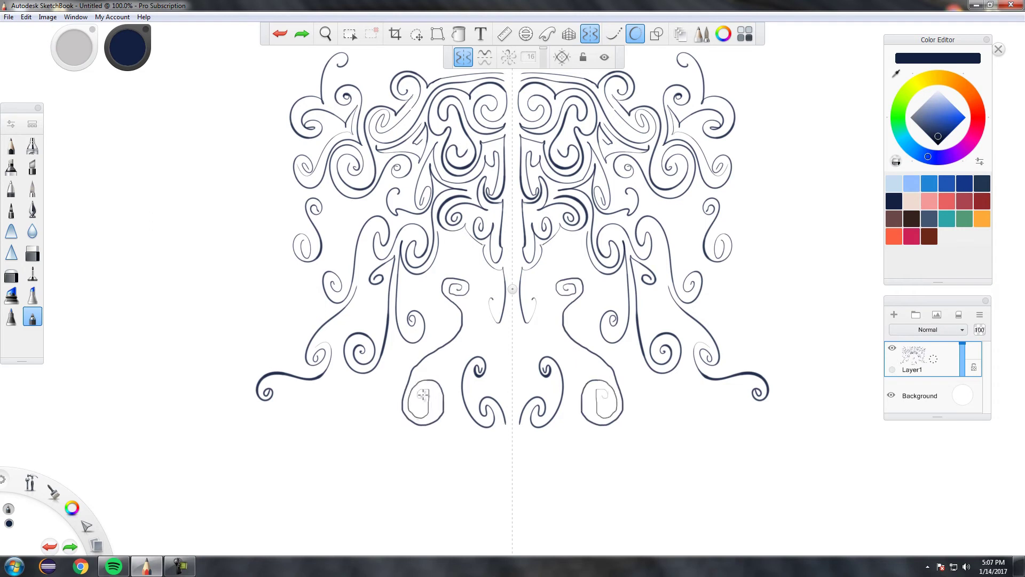
# Step: Add a mirrored spiral with an upward tail, a U-shaped arc under the teardrops and a dot
pyautogui.moveTo(337, 466)
pyautogui.mouseDown()
pyautogui.moveTo(406, 359)
pyautogui.moveTo(438, 294)
pyautogui.moveTo(479, 293)
pyautogui.mouseUp()
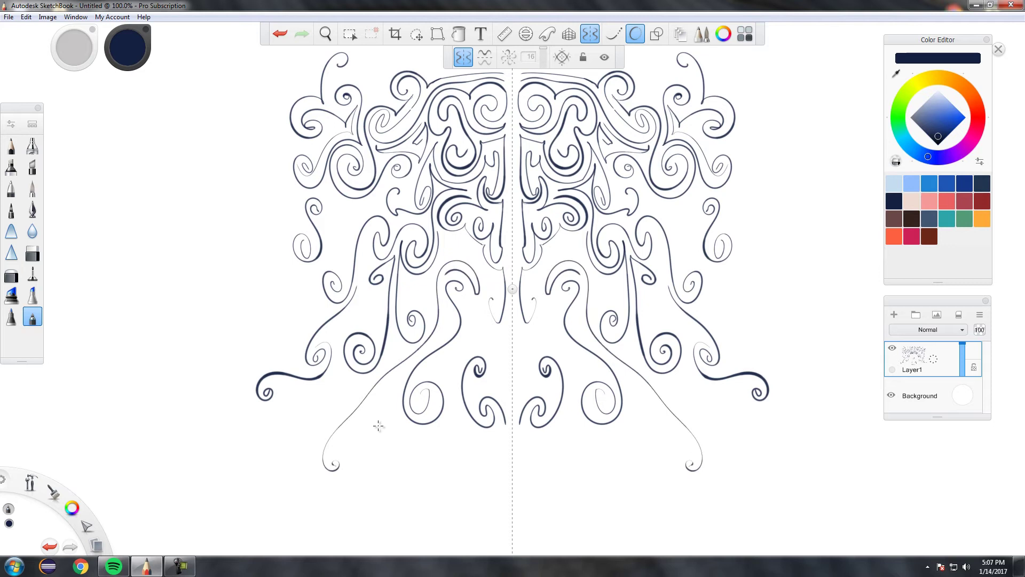
pyautogui.hotkey('ctrl', 'z')
pyautogui.moveTo(358, 440)
pyautogui.mouseDown()
pyautogui.moveTo(351, 413)
pyautogui.moveTo(447, 332)
pyautogui.moveTo(462, 263)
pyautogui.mouseUp()
pyautogui.moveTo(505, 328)
pyautogui.mouseDown()
pyautogui.moveTo(497, 346)
pyautogui.moveTo(479, 332)
pyautogui.mouseUp()
pyautogui.click(412, 290)
pyautogui.moveTo(415, 290)
pyautogui.mouseDown()
pyautogui.moveTo(402, 317)
pyautogui.moveTo(428, 315)
pyautogui.moveTo(435, 329)
pyautogui.moveTo(430, 284)
pyautogui.moveTo(448, 251)
pyautogui.moveTo(470, 267)
pyautogui.moveTo(447, 272)
pyautogui.moveTo(468, 293)
pyautogui.moveTo(465, 317)
pyautogui.moveTo(423, 372)
pyautogui.moveTo(442, 384)
pyautogui.moveTo(440, 429)
pyautogui.moveTo(399, 415)
pyautogui.moveTo(403, 371)
pyautogui.moveTo(358, 421)
pyautogui.moveTo(395, 458)
pyautogui.mouseUp()
pyautogui.hotkey('ctrl', 'z')
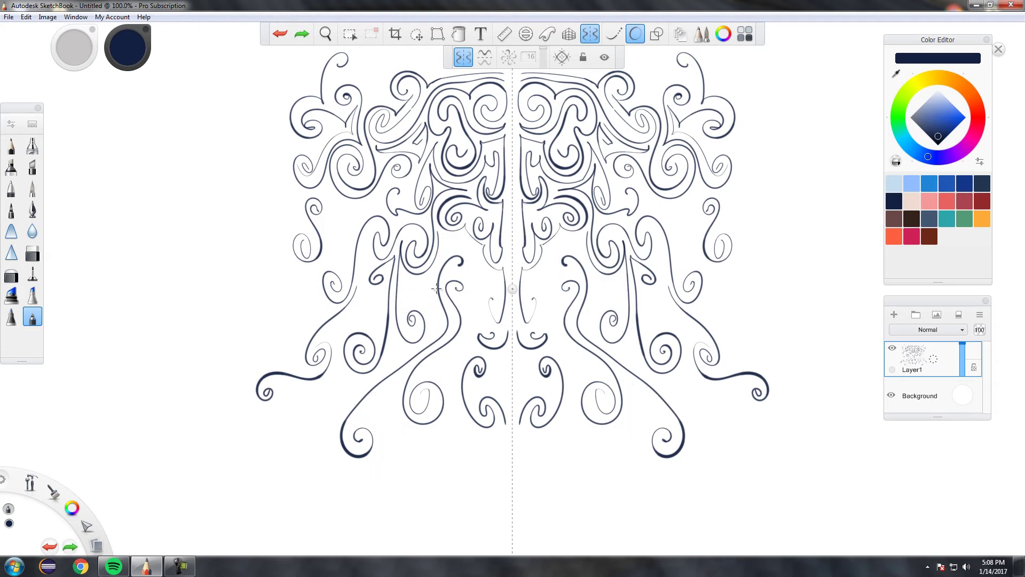
# Step: Add a thin loop, a central teardrop curl and a downward loop, discarding a left-side trial stroke
pyautogui.moveTo(442, 232)
pyautogui.mouseDown()
pyautogui.moveTo(427, 280)
pyautogui.moveTo(403, 284)
pyautogui.moveTo(406, 306)
pyautogui.moveTo(428, 314)
pyautogui.moveTo(434, 332)
pyautogui.moveTo(442, 251)
pyautogui.mouseUp()
pyautogui.moveTo(409, 281)
pyautogui.mouseDown()
pyautogui.moveTo(424, 312)
pyautogui.moveTo(434, 300)
pyautogui.moveTo(421, 286)
pyautogui.mouseUp()
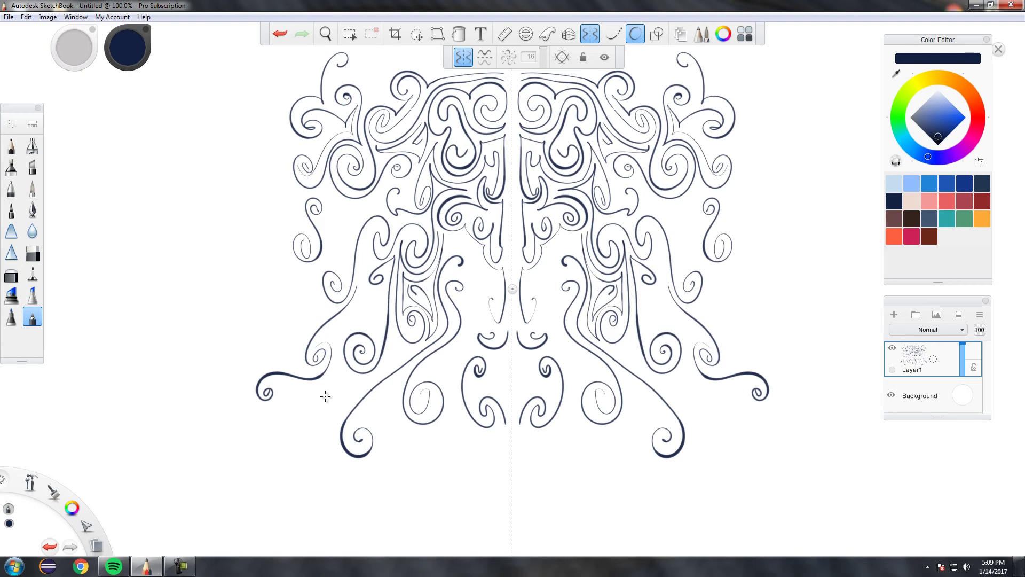
pyautogui.moveTo(321, 401)
pyautogui.mouseDown()
pyautogui.moveTo(291, 408)
pyautogui.moveTo(340, 394)
pyautogui.mouseUp()
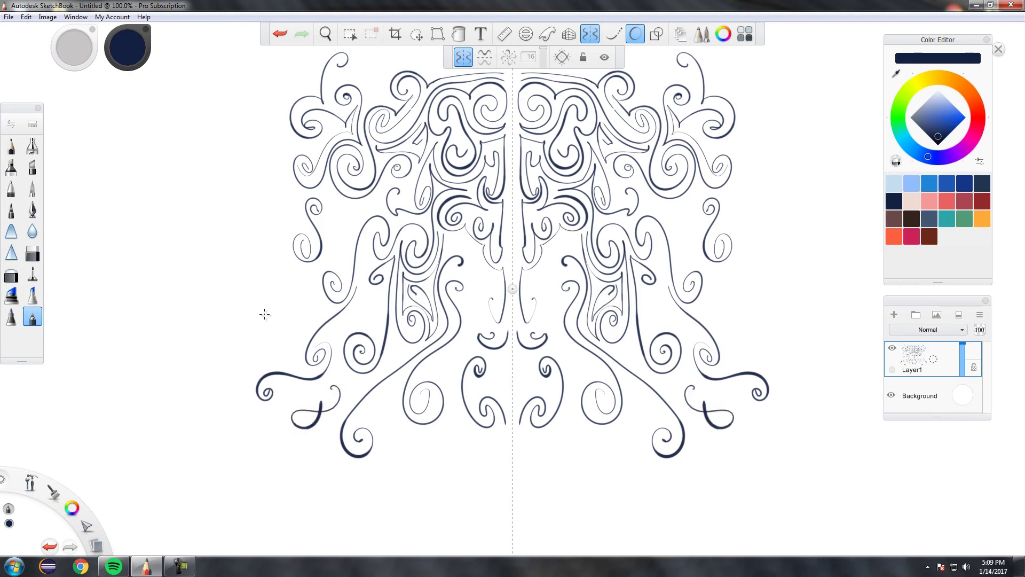
pyautogui.moveTo(271, 296)
pyautogui.mouseDown()
pyautogui.moveTo(277, 275)
pyautogui.moveTo(295, 311)
pyautogui.moveTo(299, 283)
pyautogui.mouseUp()
pyautogui.click(280, 33)
# Step: Draw the mirrored bottom-centre bracket motif with a rising spiral curl and a top bar
pyautogui.hotkey('ctrl', 'z')
pyautogui.moveTo(254, 314)
pyautogui.mouseDown()
pyautogui.moveTo(300, 304)
pyautogui.moveTo(268, 300)
pyautogui.moveTo(283, 289)
pyautogui.moveTo(304, 333)
pyautogui.moveTo(255, 368)
pyautogui.moveTo(248, 414)
pyautogui.mouseUp()
pyautogui.moveTo(507, 503)
pyautogui.mouseDown()
pyautogui.moveTo(479, 439)
pyautogui.moveTo(490, 446)
pyautogui.mouseUp()
pyautogui.moveTo(487, 357)
pyautogui.mouseDown()
pyautogui.moveTo(480, 382)
pyautogui.moveTo(467, 379)
pyautogui.moveTo(474, 409)
pyautogui.moveTo(485, 389)
pyautogui.moveTo(507, 407)
pyautogui.moveTo(486, 353)
pyautogui.mouseUp()
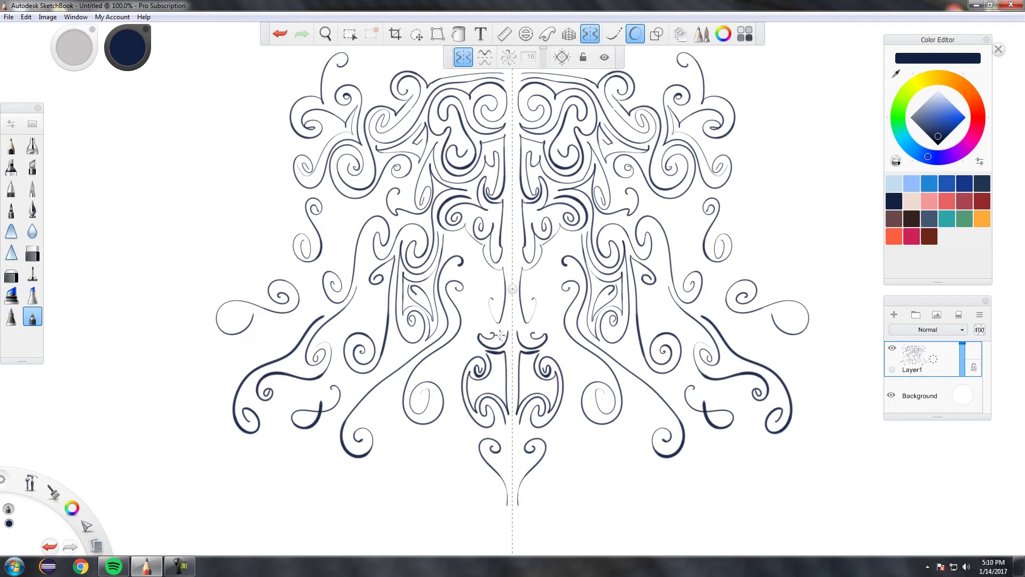
pyautogui.moveTo(453, 235)
pyautogui.mouseDown()
pyautogui.moveTo(472, 250)
pyautogui.moveTo(494, 323)
pyautogui.moveTo(458, 363)
pyautogui.moveTo(458, 270)
pyautogui.moveTo(487, 292)
pyautogui.mouseUp()
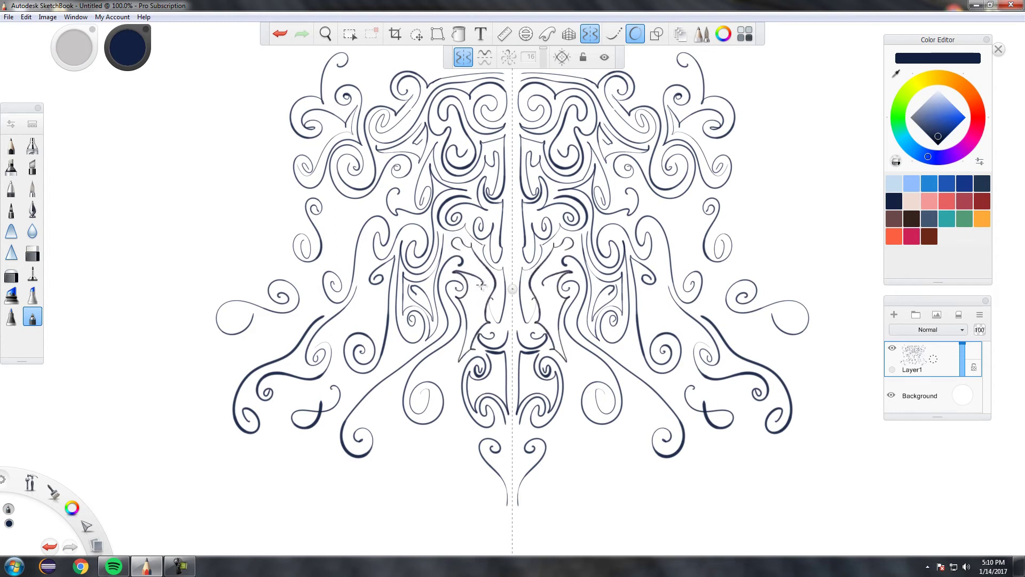
# Step: Add a small mirrored spiral extending down-left, a large thin outer loop and curves around it
pyautogui.moveTo(348, 216)
pyautogui.mouseDown()
pyautogui.moveTo(378, 202)
pyautogui.moveTo(348, 221)
pyautogui.moveTo(329, 209)
pyautogui.moveTo(351, 235)
pyautogui.moveTo(306, 310)
pyautogui.moveTo(277, 327)
pyautogui.mouseUp()
pyautogui.hotkey('ctrl', 'z')
pyautogui.hotkey('ctrl', 'z')
pyautogui.hotkey('ctrl', 'z')
pyautogui.moveTo(257, 211)
pyautogui.mouseDown()
pyautogui.moveTo(265, 234)
pyautogui.moveTo(243, 226)
pyautogui.moveTo(203, 262)
pyautogui.moveTo(224, 250)
pyautogui.mouseUp()
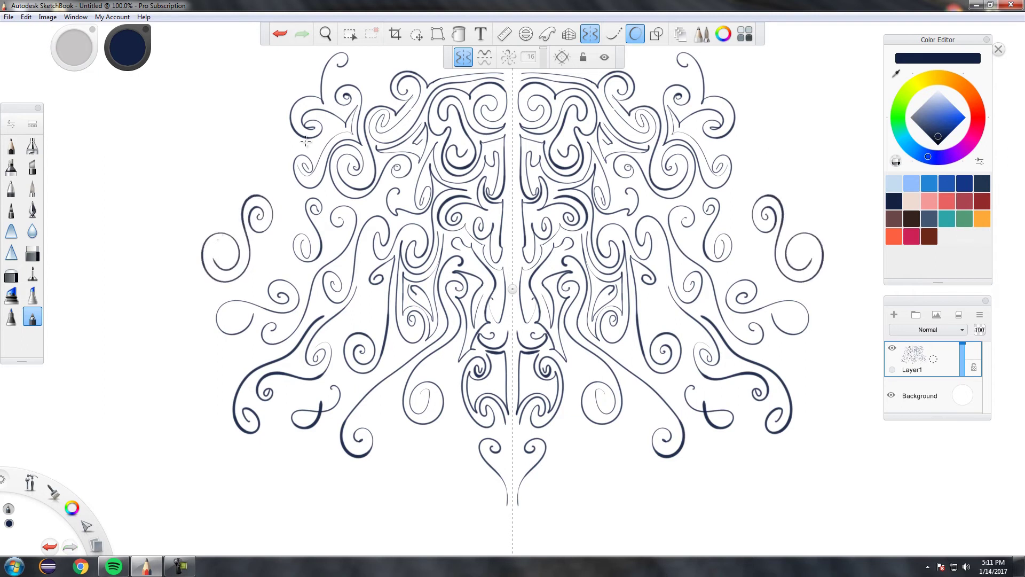
pyautogui.moveTo(286, 348)
pyautogui.mouseDown()
pyautogui.moveTo(241, 337)
pyautogui.moveTo(215, 292)
pyautogui.moveTo(259, 299)
pyautogui.moveTo(295, 273)
pyautogui.mouseUp()
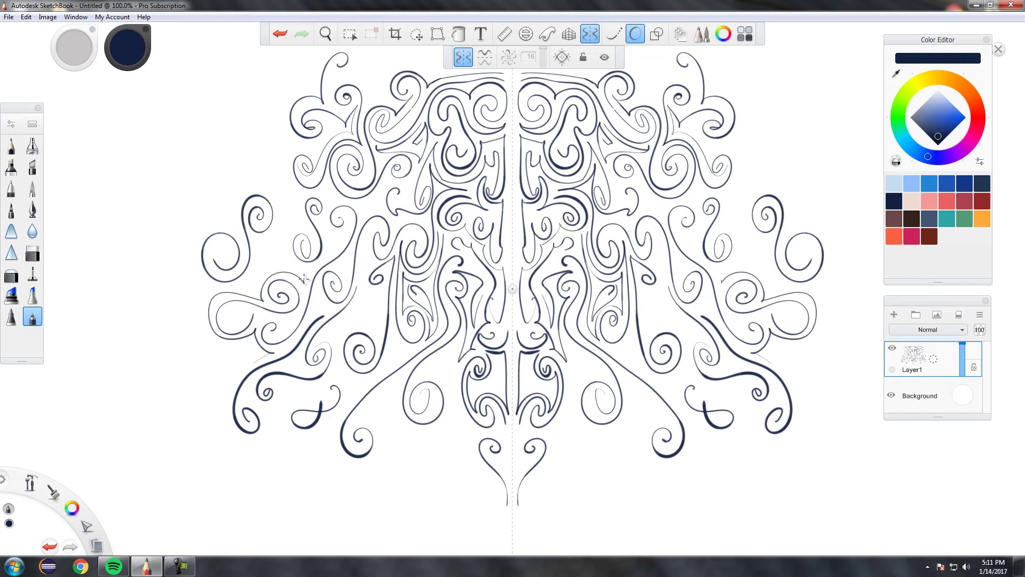
pyautogui.moveTo(303, 195)
pyautogui.mouseDown()
pyautogui.moveTo(308, 227)
pyautogui.moveTo(292, 261)
pyautogui.moveTo(304, 279)
pyautogui.mouseUp()
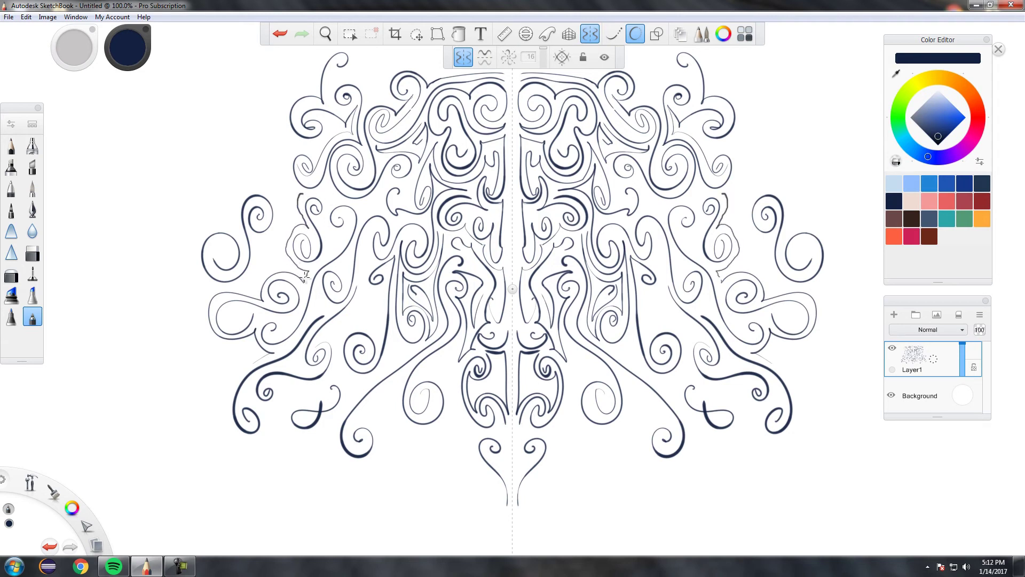
pyautogui.moveTo(301, 197)
pyautogui.mouseDown()
pyautogui.moveTo(327, 217)
pyautogui.moveTo(334, 255)
pyautogui.moveTo(346, 209)
pyautogui.moveTo(342, 219)
pyautogui.mouseUp()
# Step: Sweep a large arc ending in a spiral at the upper left, plus spirals and curls around the oval
pyautogui.moveTo(251, 145)
pyautogui.mouseDown()
pyautogui.moveTo(235, 172)
pyautogui.moveTo(211, 180)
pyautogui.mouseUp()
pyautogui.hotkey('ctrl', 'z')
pyautogui.moveTo(315, 87)
pyautogui.mouseDown()
pyautogui.moveTo(240, 142)
pyautogui.moveTo(262, 142)
pyautogui.moveTo(260, 129)
pyautogui.moveTo(282, 150)
pyautogui.moveTo(233, 158)
pyautogui.moveTo(197, 182)
pyautogui.moveTo(226, 178)
pyautogui.moveTo(158, 239)
pyautogui.moveTo(176, 254)
pyautogui.moveTo(181, 234)
pyautogui.moveTo(174, 282)
pyautogui.moveTo(94, 231)
pyautogui.moveTo(114, 235)
pyautogui.mouseUp()
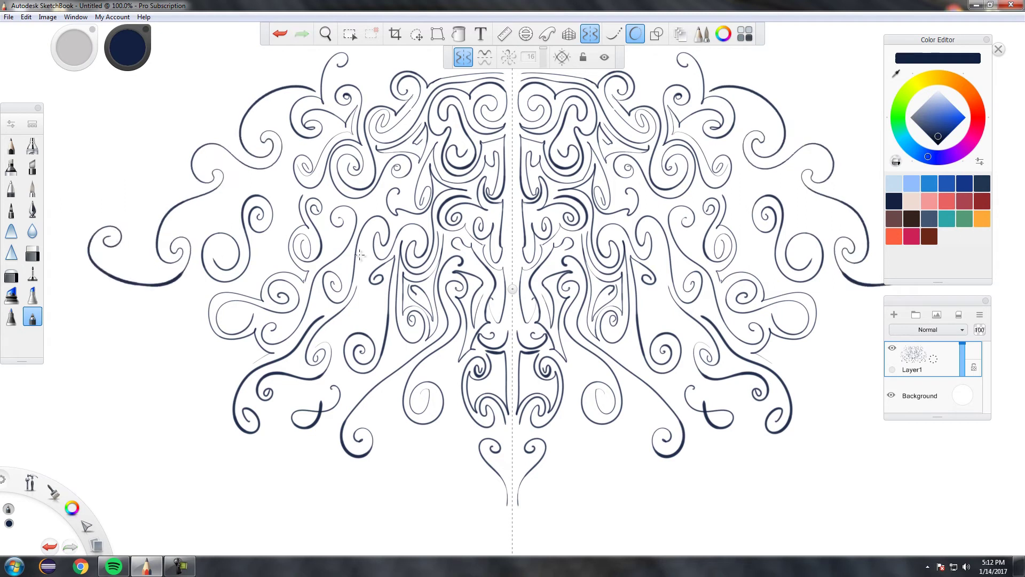
pyautogui.moveTo(426, 451)
pyautogui.mouseDown()
pyautogui.moveTo(417, 429)
pyautogui.moveTo(416, 478)
pyautogui.moveTo(447, 462)
pyautogui.moveTo(453, 417)
pyautogui.moveTo(428, 372)
pyautogui.mouseUp()
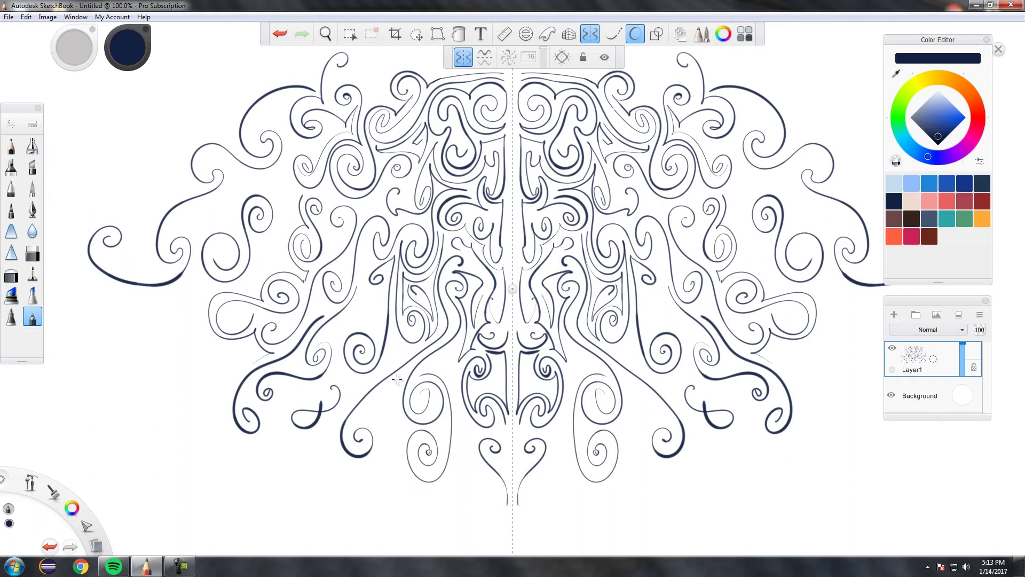
pyautogui.moveTo(380, 413)
pyautogui.mouseDown()
pyautogui.moveTo(376, 474)
pyautogui.moveTo(328, 418)
pyautogui.mouseUp()
pyautogui.moveTo(376, 314); pyautogui.dragTo(355, 264)
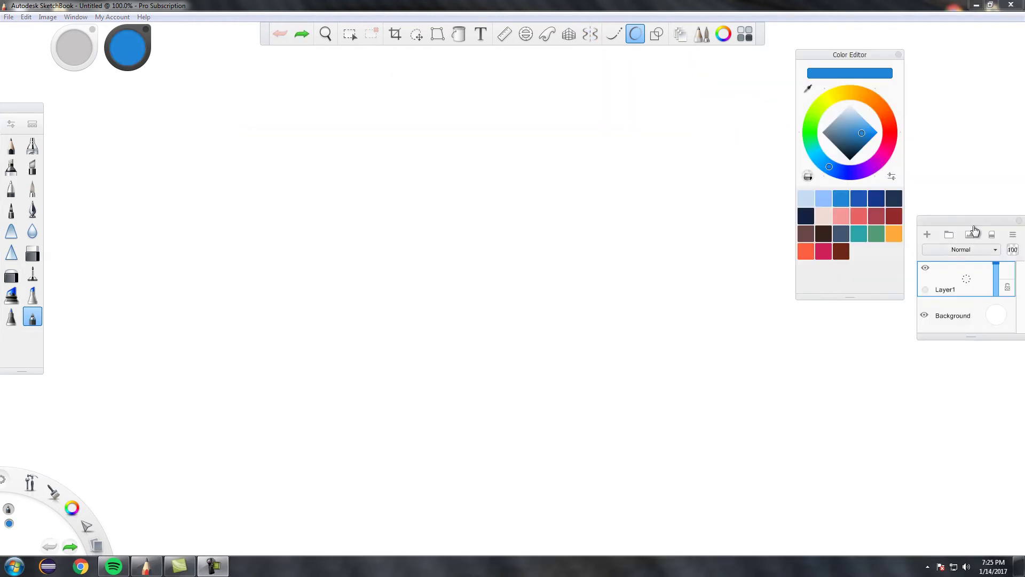
# Step: Stack the Layers panel below the Color Editor, pick near-black, and draw a tapering test line
pyautogui.moveTo(973, 222); pyautogui.dragTo(956, 301)
pyautogui.moveTo(876, 61); pyautogui.dragTo(974, 48)
pyautogui.moveTo(971, 311); pyautogui.dragTo(955, 340)
pyautogui.moveTo(965, 43); pyautogui.dragTo(963, 57)
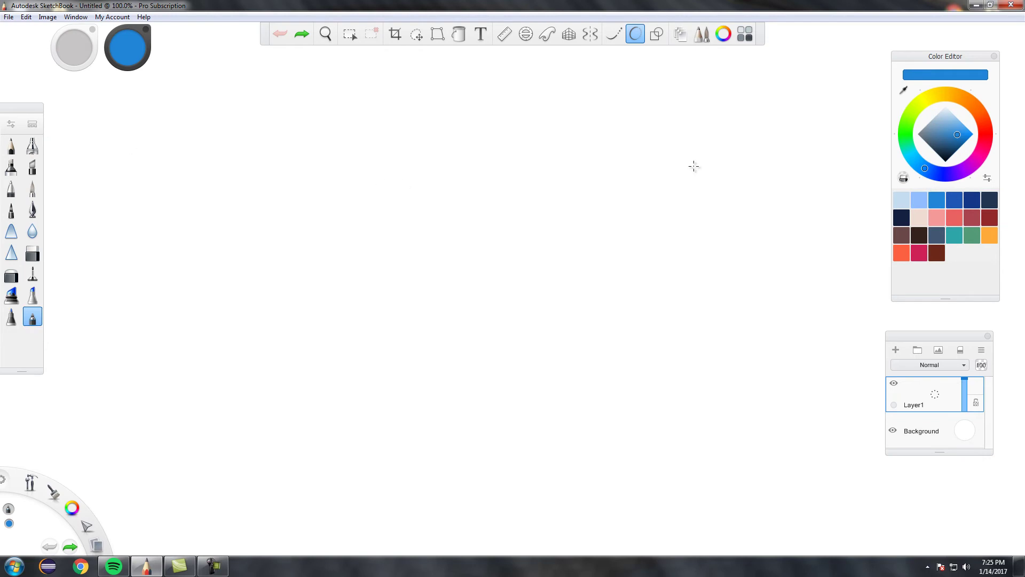
pyautogui.click(946, 159)
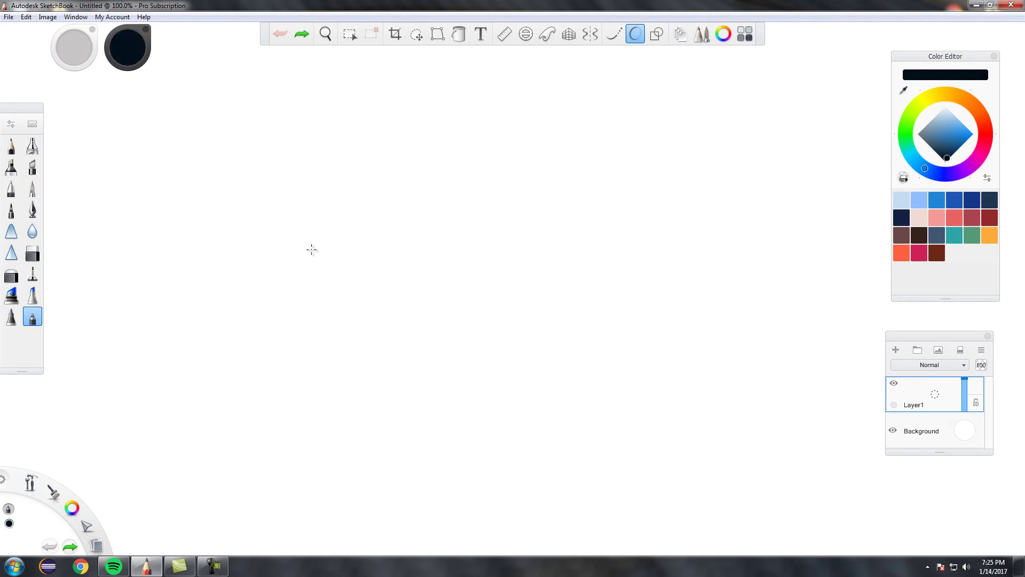
pyautogui.moveTo(290, 253)
pyautogui.mouseDown()
pyautogui.moveTo(403, 211)
pyautogui.moveTo(758, 113)
pyautogui.mouseUp()
# Step: Undo the test line, then handwrite 'I am writing' in cursive with 'Hello' below it
pyautogui.click(280, 34)
pyautogui.moveTo(279, 152)
pyautogui.mouseDown()
pyautogui.moveTo(243, 142)
pyautogui.moveTo(256, 162)
pyautogui.moveTo(288, 153)
pyautogui.moveTo(305, 105)
pyautogui.moveTo(293, 110)
pyautogui.moveTo(288, 148)
pyautogui.moveTo(308, 163)
pyautogui.moveTo(326, 149)
pyautogui.moveTo(358, 155)
pyautogui.moveTo(378, 136)
pyautogui.moveTo(373, 155)
pyautogui.moveTo(380, 138)
pyautogui.moveTo(380, 155)
pyautogui.moveTo(395, 140)
pyautogui.moveTo(468, 143)
pyautogui.mouseUp()
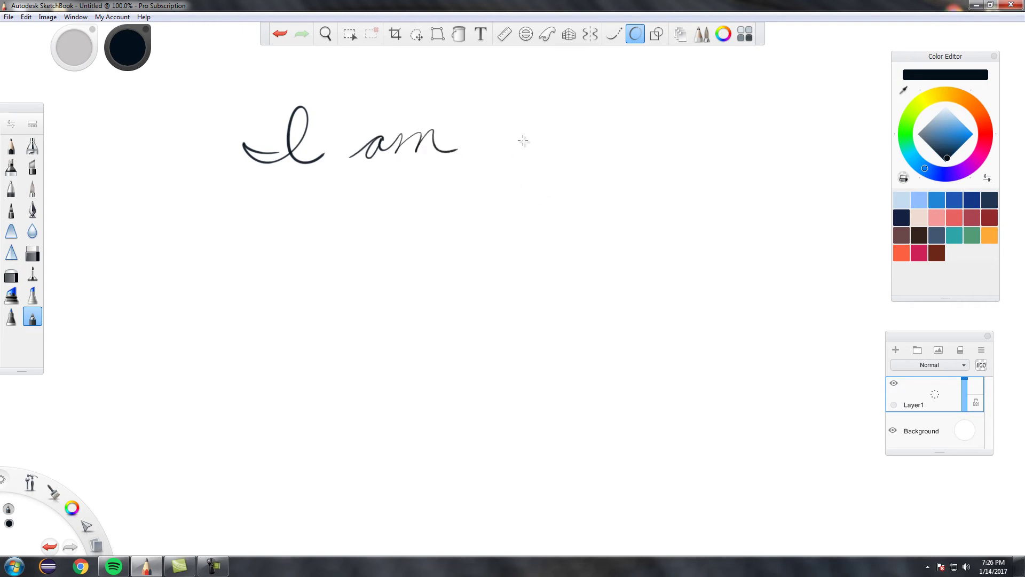
pyautogui.moveTo(505, 125)
pyautogui.mouseDown()
pyautogui.moveTo(522, 153)
pyautogui.moveTo(536, 128)
pyautogui.moveTo(576, 126)
pyautogui.moveTo(574, 138)
pyautogui.moveTo(594, 127)
pyautogui.moveTo(601, 105)
pyautogui.moveTo(599, 144)
pyautogui.moveTo(613, 122)
pyautogui.moveTo(609, 142)
pyautogui.moveTo(644, 119)
pyautogui.moveTo(656, 133)
pyautogui.moveTo(673, 128)
pyautogui.moveTo(661, 135)
pyautogui.moveTo(675, 133)
pyautogui.moveTo(676, 149)
pyautogui.moveTo(643, 175)
pyautogui.mouseUp()
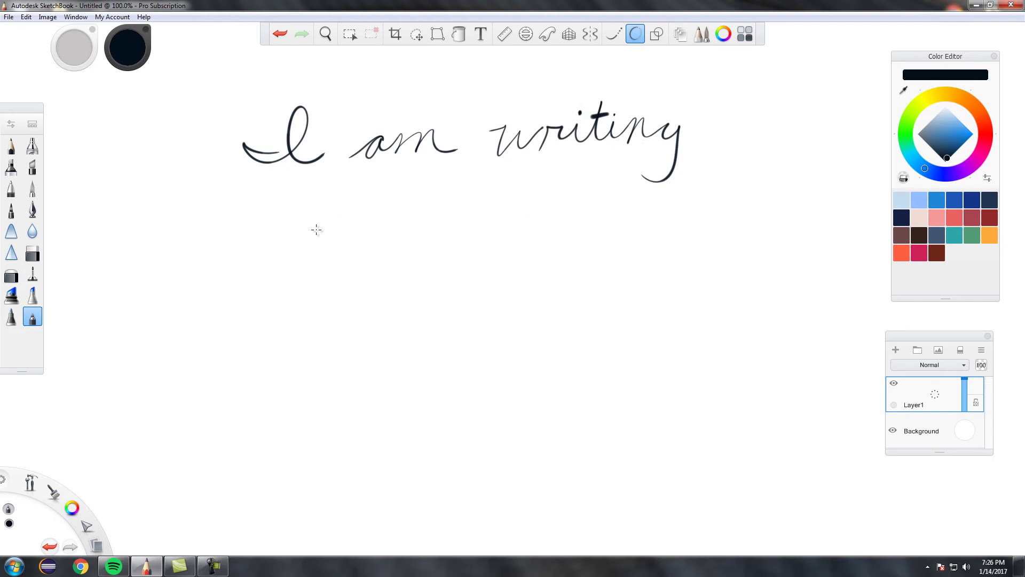
pyautogui.moveTo(280, 241)
pyautogui.mouseDown()
pyautogui.moveTo(322, 201)
pyautogui.moveTo(291, 309)
pyautogui.moveTo(360, 209)
pyautogui.moveTo(350, 290)
pyautogui.moveTo(404, 255)
pyautogui.moveTo(376, 269)
pyautogui.moveTo(378, 249)
pyautogui.moveTo(376, 274)
pyautogui.moveTo(403, 264)
pyautogui.moveTo(424, 205)
pyautogui.moveTo(406, 273)
pyautogui.moveTo(435, 258)
pyautogui.moveTo(449, 211)
pyautogui.moveTo(440, 213)
pyautogui.moveTo(433, 273)
pyautogui.moveTo(468, 240)
pyautogui.moveTo(458, 267)
pyautogui.moveTo(477, 242)
pyautogui.moveTo(504, 232)
pyautogui.mouseUp()
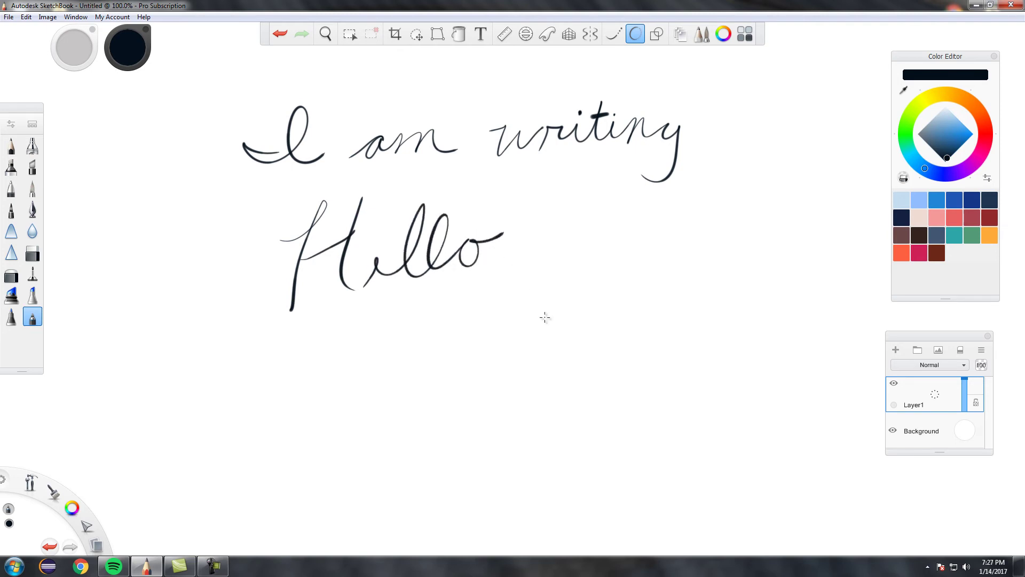
# Step: Undo all the handwriting strokes until the canvas is clear
pyautogui.click(282, 35)
pyautogui.click(280, 34)
pyautogui.click(281, 34)
pyautogui.click(279, 35)
pyautogui.click(280, 35)
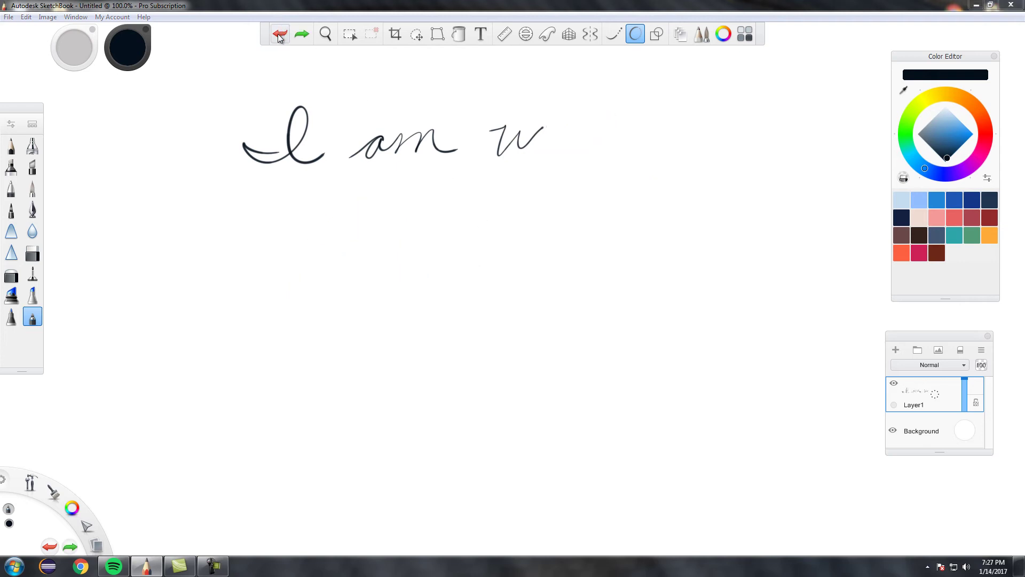
pyautogui.click(279, 35)
pyautogui.click(280, 35)
pyautogui.click(279, 38)
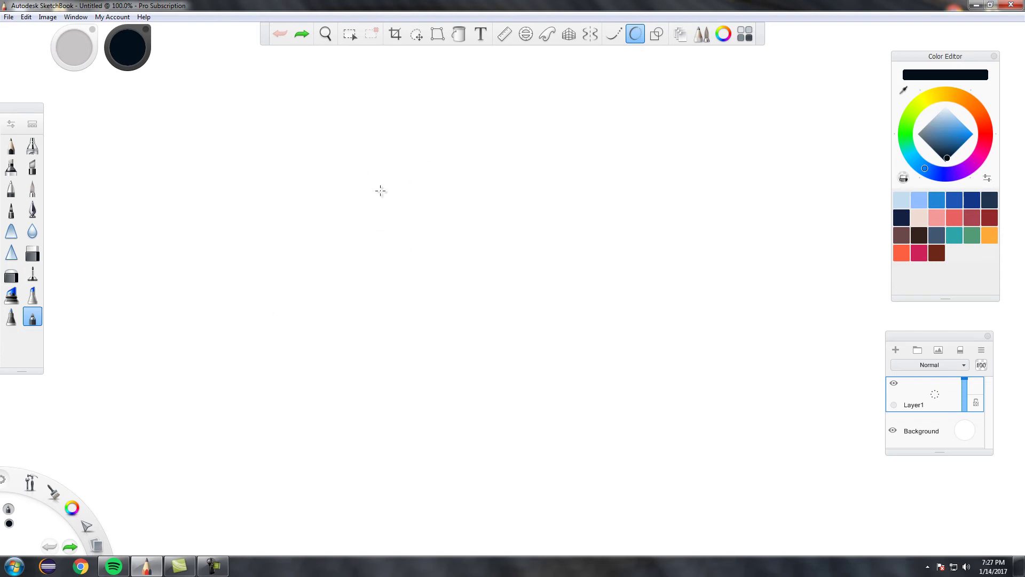
# Step: Draw four overlapping oval flower petals, redrawing the top petal at the upper left
pyautogui.moveTo(366, 187)
pyautogui.mouseDown()
pyautogui.moveTo(371, 220)
pyautogui.moveTo(425, 225)
pyautogui.moveTo(450, 181)
pyautogui.moveTo(445, 151)
pyautogui.moveTo(392, 154)
pyautogui.moveTo(365, 187)
pyautogui.mouseUp()
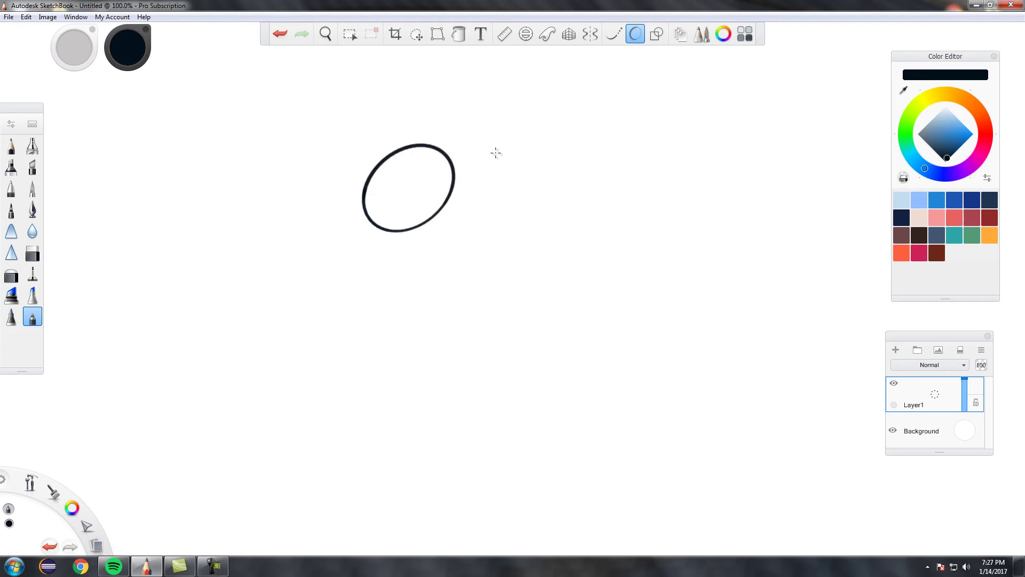
pyautogui.moveTo(456, 147)
pyautogui.mouseDown()
pyautogui.moveTo(514, 118)
pyautogui.moveTo(539, 127)
pyautogui.moveTo(545, 155)
pyautogui.moveTo(506, 193)
pyautogui.moveTo(458, 174)
pyautogui.mouseUp()
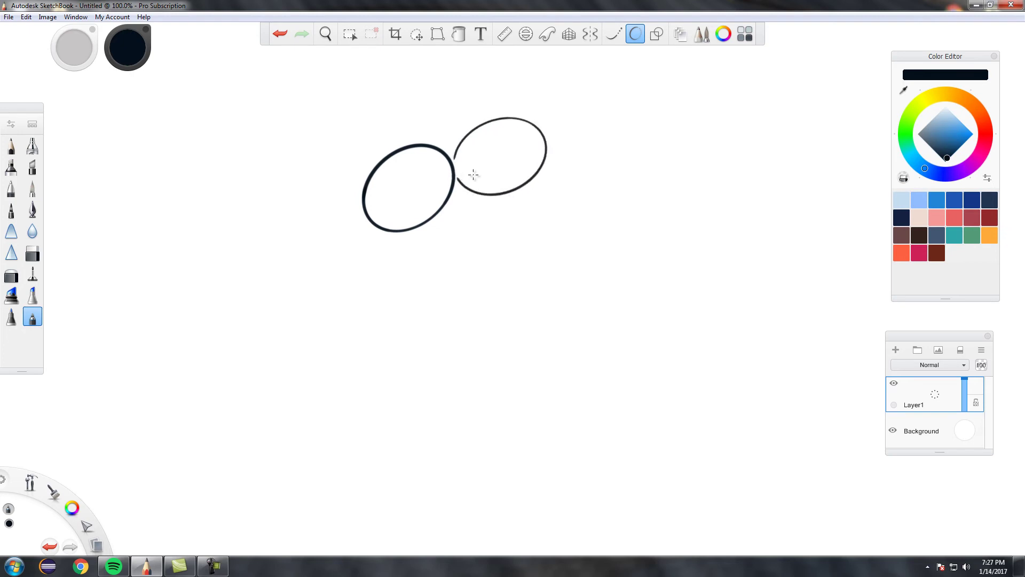
pyautogui.moveTo(419, 229)
pyautogui.mouseDown()
pyautogui.moveTo(419, 245)
pyautogui.moveTo(474, 263)
pyautogui.moveTo(499, 222)
pyautogui.moveTo(491, 193)
pyautogui.mouseUp()
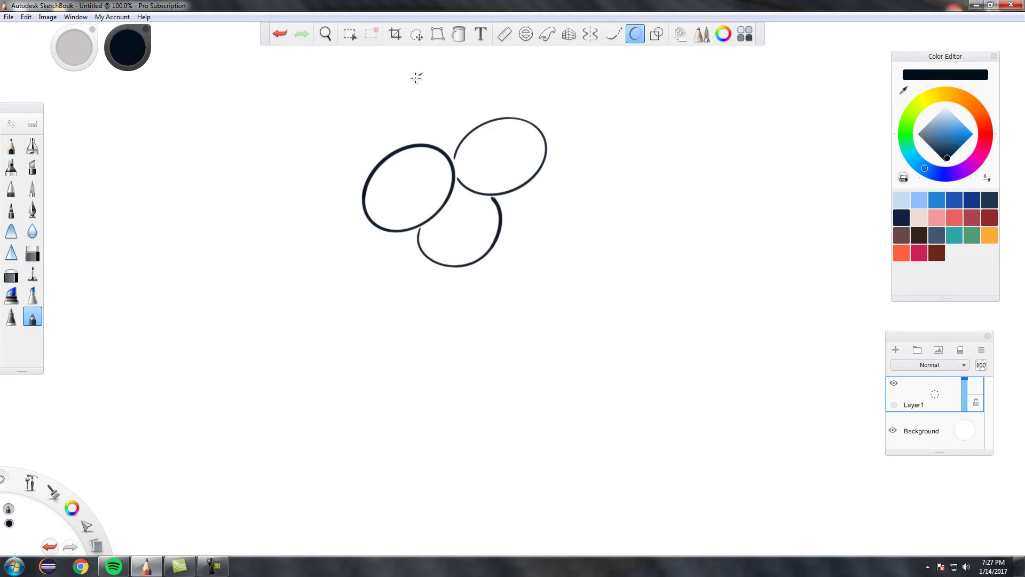
pyautogui.moveTo(416, 77)
pyautogui.mouseDown()
pyautogui.moveTo(412, 141)
pyautogui.moveTo(418, 76)
pyautogui.moveTo(470, 69)
pyautogui.moveTo(461, 136)
pyautogui.mouseUp()
pyautogui.click(280, 34)
pyautogui.moveTo(394, 129)
pyautogui.mouseDown()
pyautogui.moveTo(408, 79)
pyautogui.moveTo(460, 94)
pyautogui.moveTo(460, 135)
pyautogui.mouseUp()
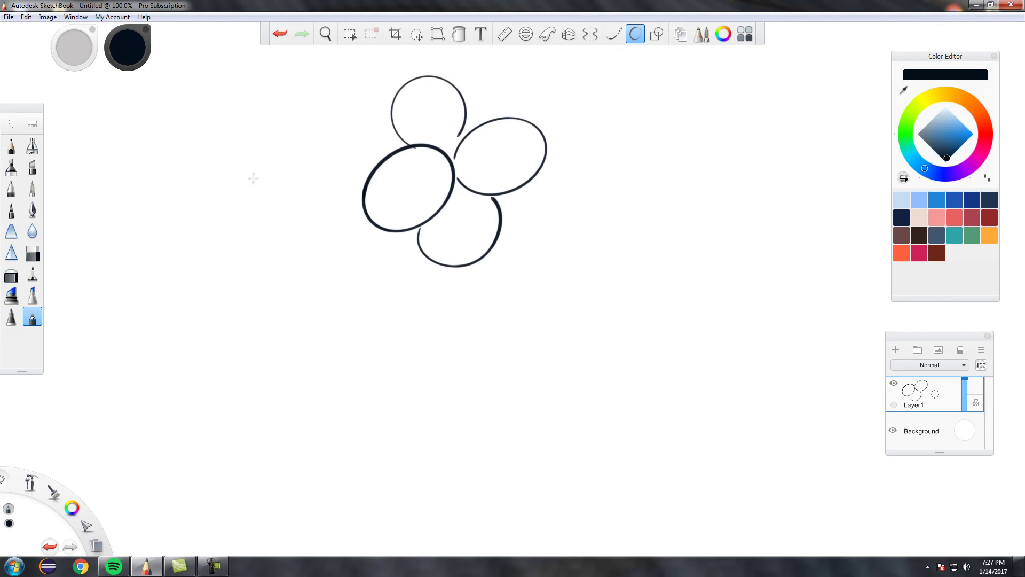
# Step: Draw a round egg yolk left of the flower and ring it with a wavy egg-white outline
pyautogui.moveTo(251, 177)
pyautogui.mouseDown()
pyautogui.moveTo(223, 219)
pyautogui.moveTo(282, 235)
pyautogui.moveTo(292, 194)
pyautogui.mouseUp()
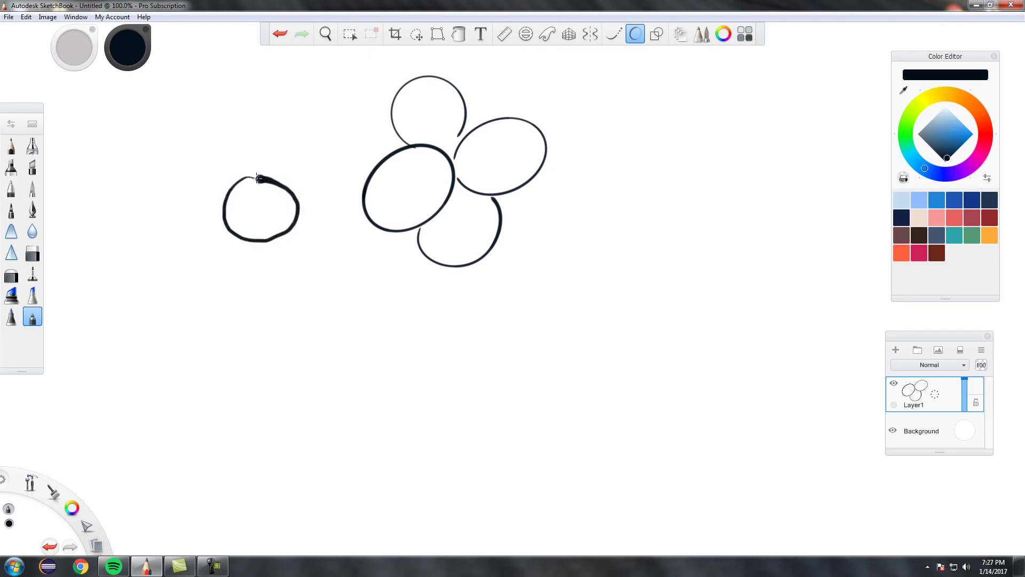
pyautogui.moveTo(257, 177); pyautogui.dragTo(239, 183)
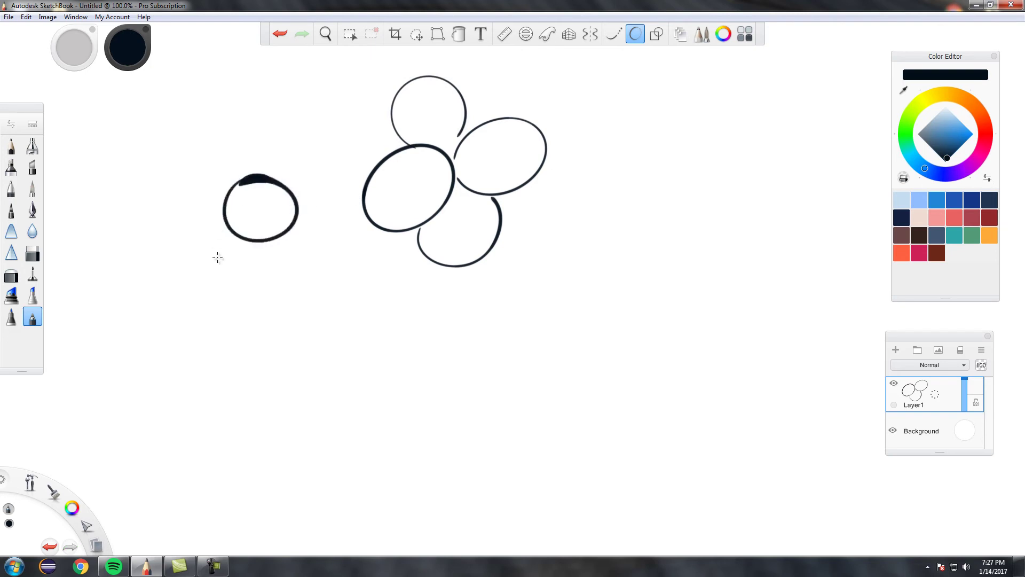
pyautogui.click(280, 34)
pyautogui.moveTo(249, 261)
pyautogui.mouseDown()
pyautogui.moveTo(266, 304)
pyautogui.moveTo(314, 303)
pyautogui.moveTo(332, 276)
pyautogui.moveTo(319, 245)
pyautogui.moveTo(291, 235)
pyautogui.moveTo(260, 248)
pyautogui.moveTo(248, 273)
pyautogui.mouseUp()
pyautogui.moveTo(233, 235)
pyautogui.mouseDown()
pyautogui.moveTo(232, 280)
pyautogui.moveTo(212, 301)
pyautogui.moveTo(243, 314)
pyautogui.moveTo(281, 405)
pyautogui.moveTo(310, 347)
pyautogui.moveTo(356, 302)
pyautogui.moveTo(346, 264)
pyautogui.moveTo(327, 229)
pyautogui.moveTo(286, 207)
pyautogui.moveTo(244, 239)
pyautogui.moveTo(234, 227)
pyautogui.moveTo(235, 277)
pyautogui.mouseUp()
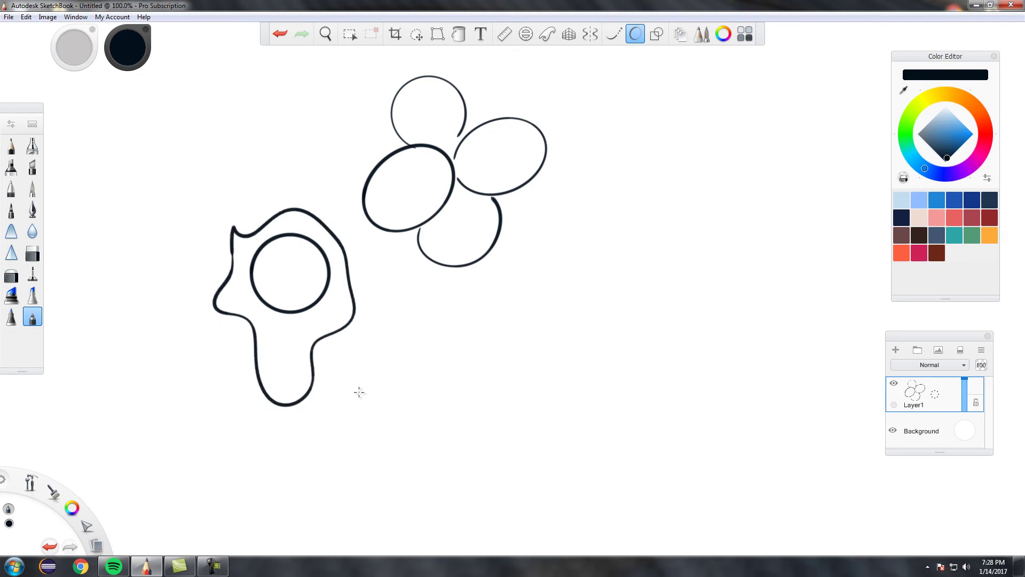
# Step: Pick a bright amber orange-yellow on the colour wheel and fill the egg yolk with it
pyautogui.click(459, 34)
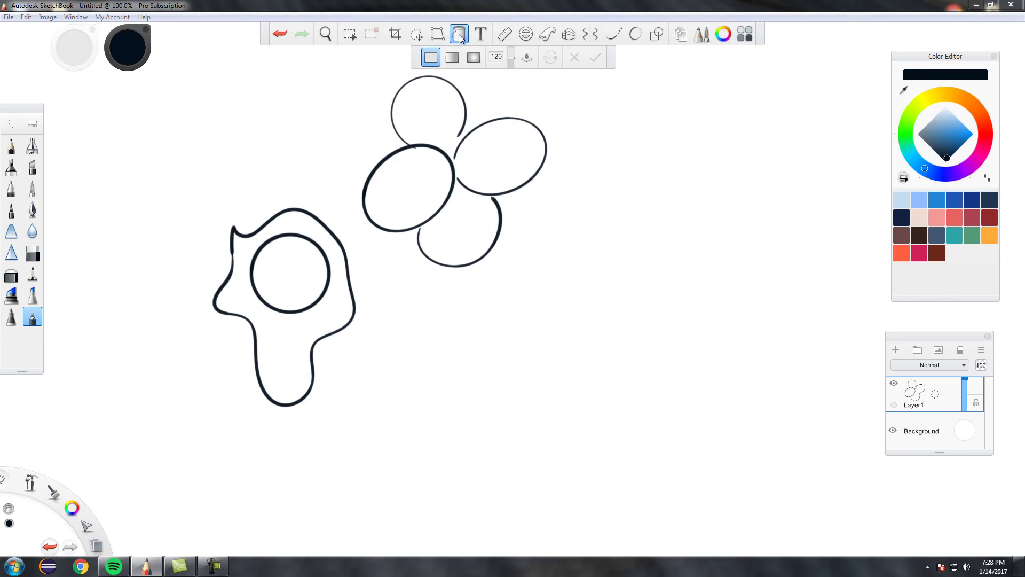
pyautogui.moveTo(926, 102)
pyautogui.mouseDown()
pyautogui.moveTo(941, 102)
pyautogui.moveTo(970, 136)
pyautogui.mouseUp()
pyautogui.click(954, 95)
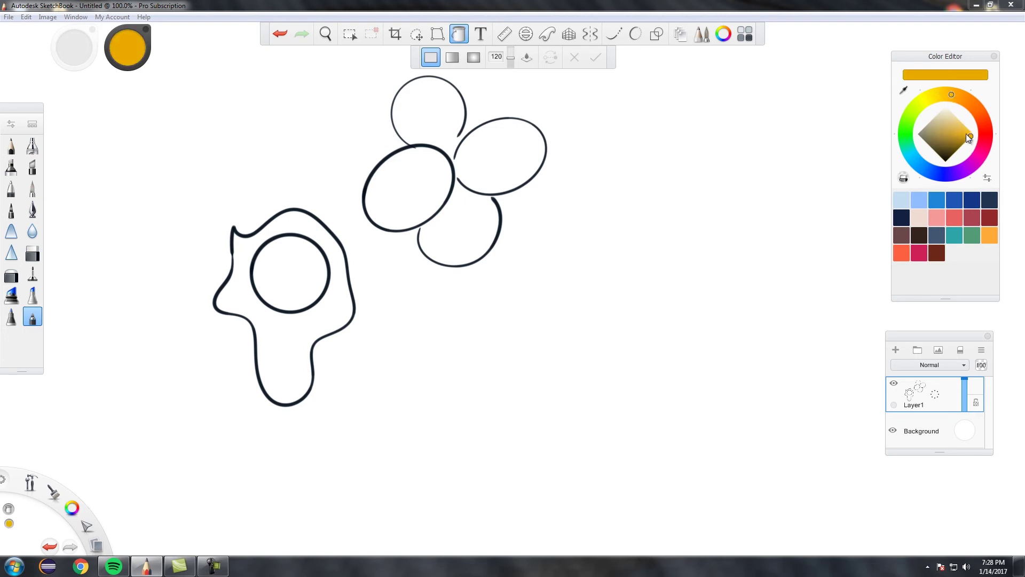
pyautogui.click(938, 90)
pyautogui.click(955, 95)
pyautogui.moveTo(967, 134); pyautogui.dragTo(970, 131)
pyautogui.click(309, 271)
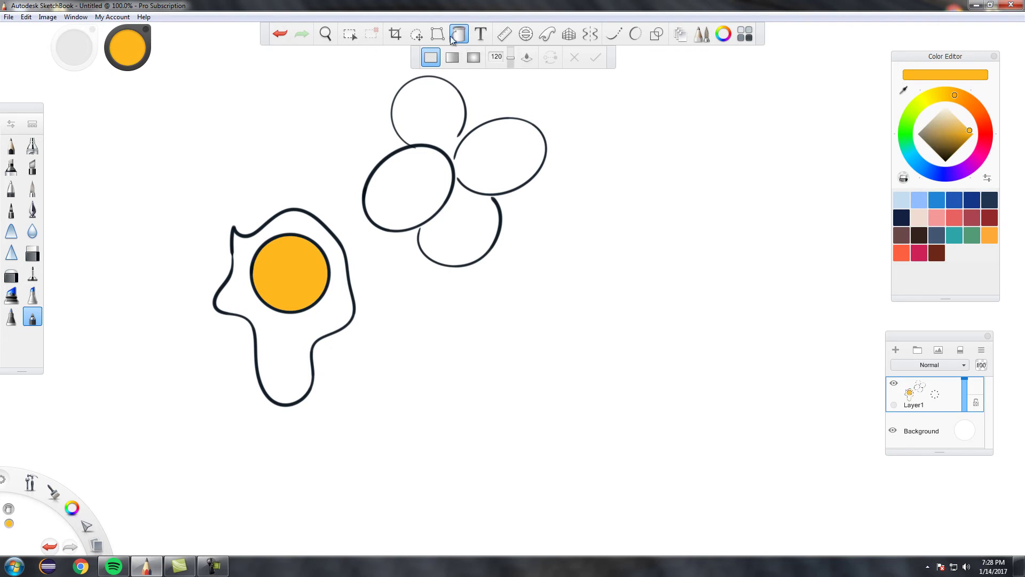
pyautogui.click(635, 33)
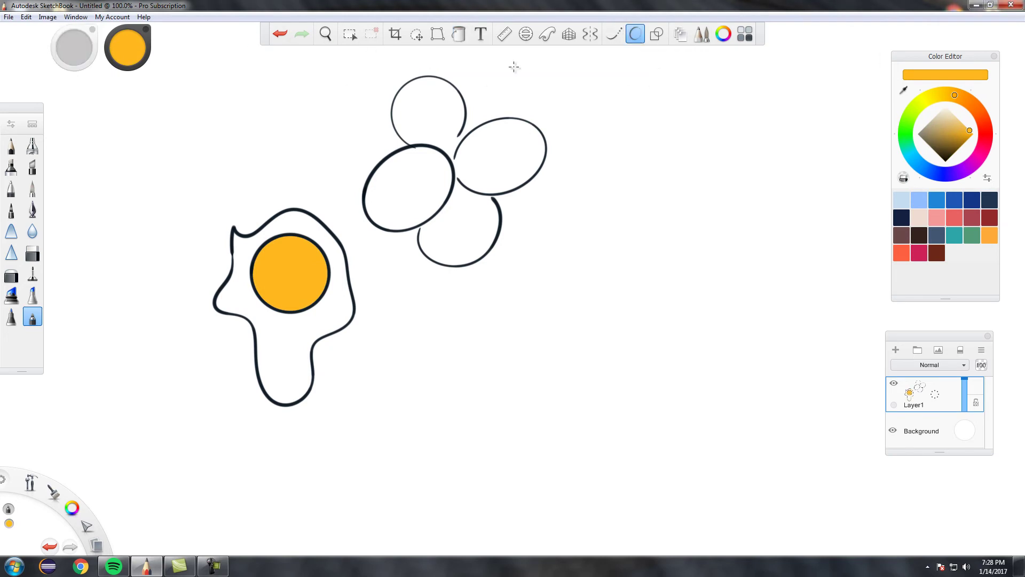
# Step: Set the colour to pure black and try a cursive L and 'Hello', undoing both
pyautogui.click(949, 158)
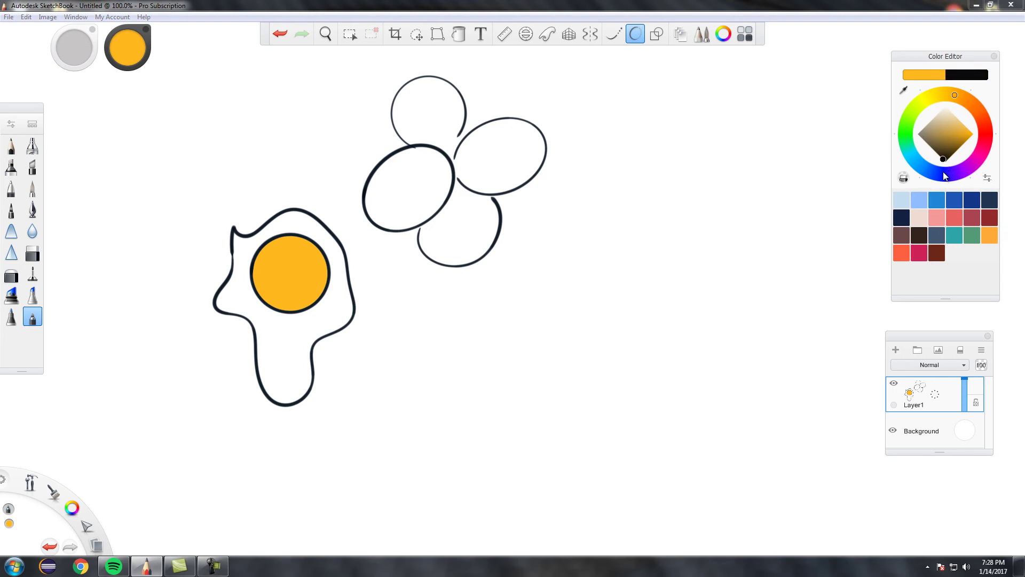
pyautogui.moveTo(943, 171); pyautogui.dragTo(945, 165)
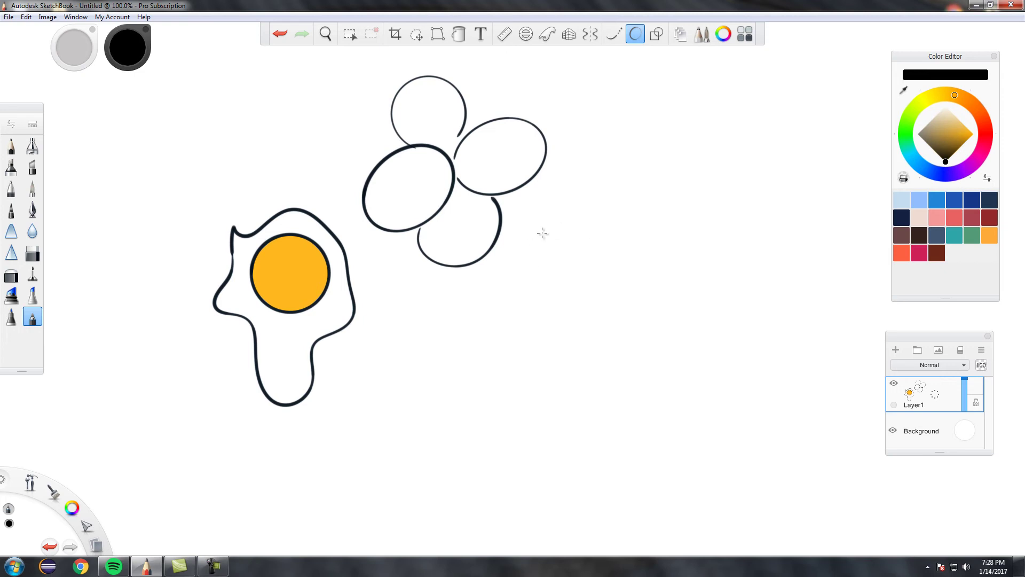
pyautogui.moveTo(538, 230)
pyautogui.mouseDown()
pyautogui.moveTo(506, 331)
pyautogui.moveTo(643, 301)
pyautogui.mouseUp()
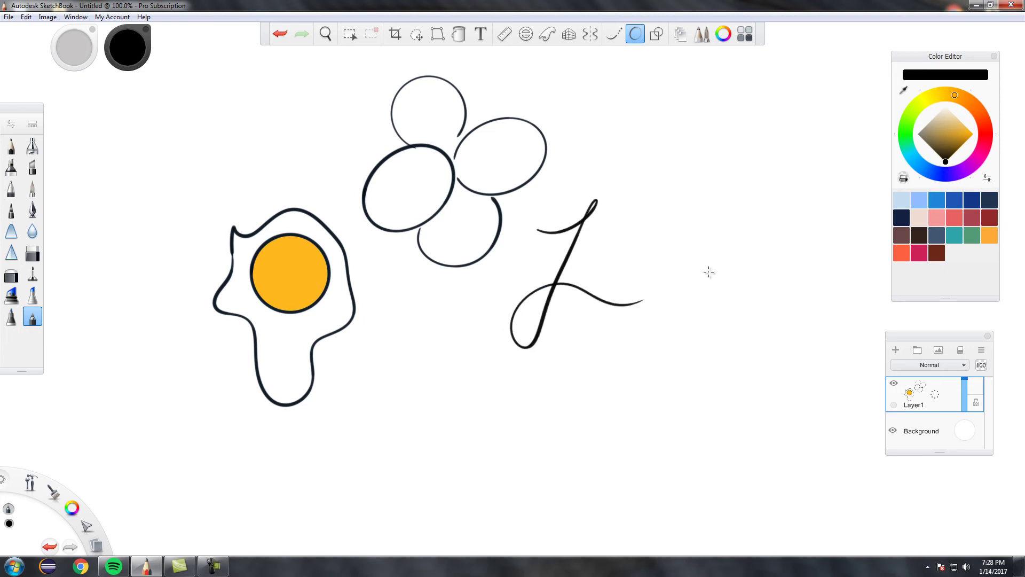
pyautogui.click(280, 34)
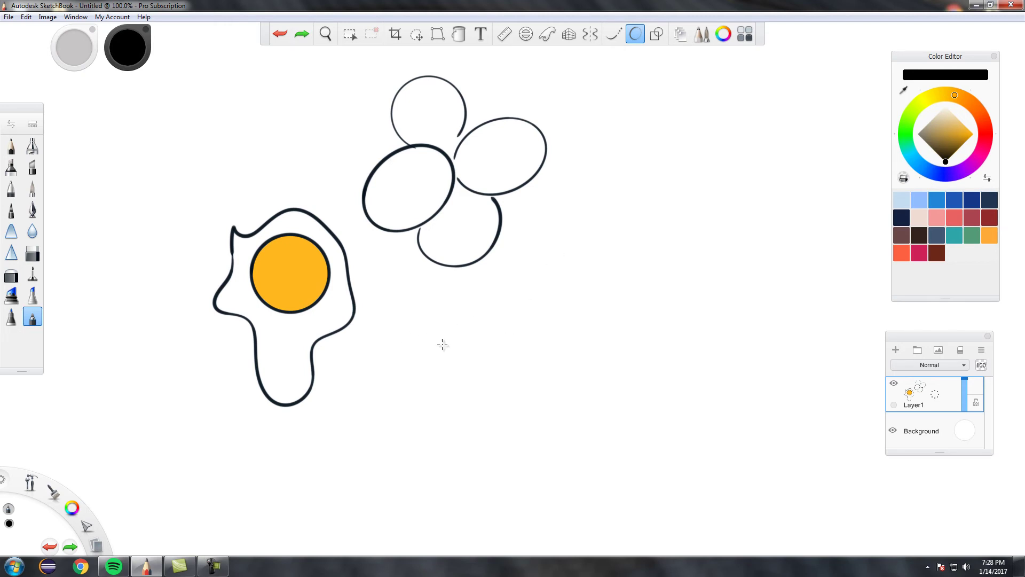
pyautogui.moveTo(410, 338)
pyautogui.mouseDown()
pyautogui.moveTo(433, 330)
pyautogui.moveTo(449, 305)
pyautogui.moveTo(424, 375)
pyautogui.moveTo(436, 343)
pyautogui.moveTo(486, 328)
pyautogui.moveTo(479, 384)
pyautogui.moveTo(532, 337)
pyautogui.moveTo(524, 335)
pyautogui.moveTo(522, 379)
pyautogui.moveTo(563, 312)
pyautogui.moveTo(534, 365)
pyautogui.moveTo(584, 349)
pyautogui.moveTo(569, 373)
pyautogui.moveTo(585, 344)
pyautogui.moveTo(610, 333)
pyautogui.mouseUp()
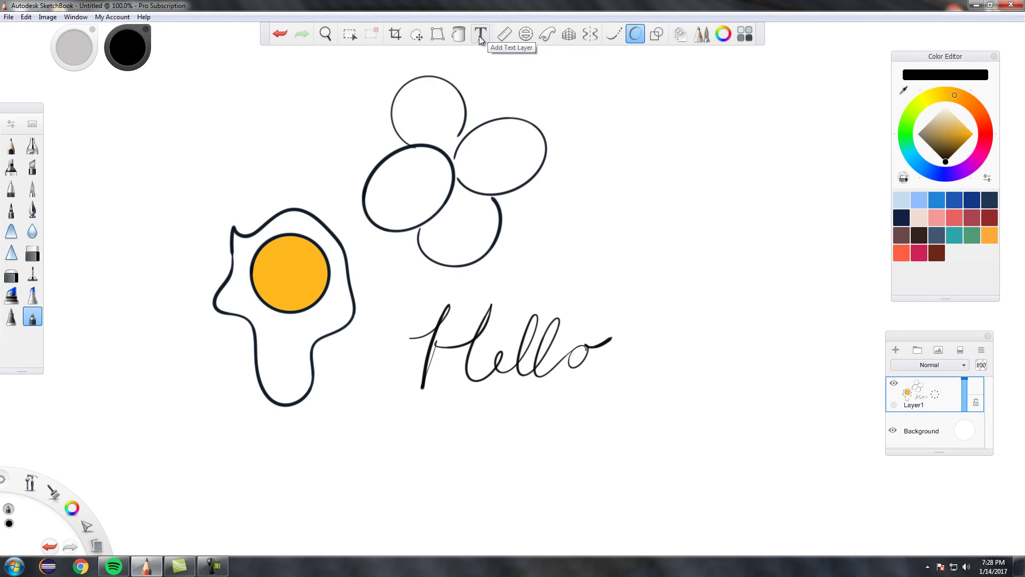
pyautogui.click(278, 33)
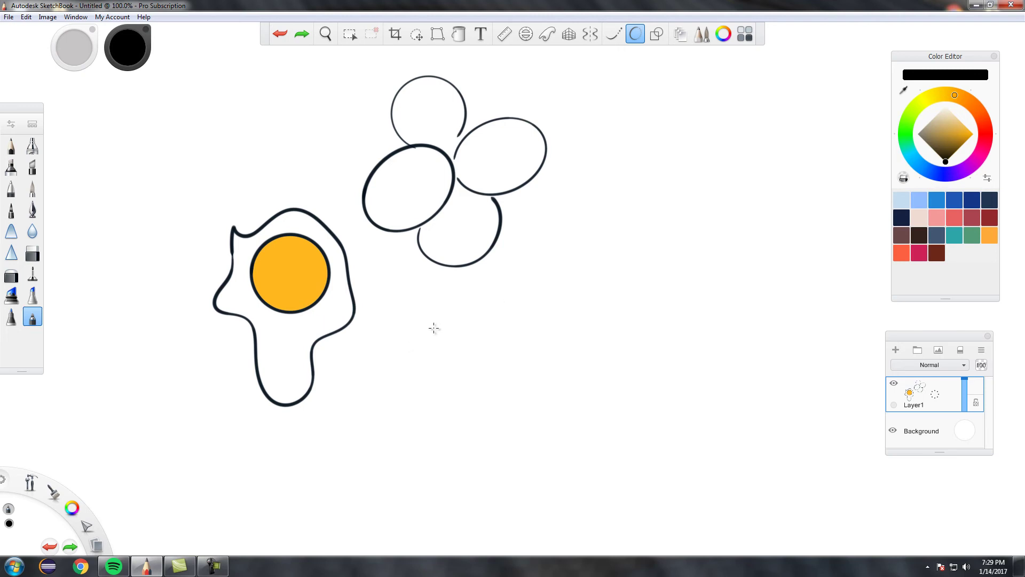
# Step: Draw a stem with a diagonal stroke below the flower, then undo both strokes
pyautogui.moveTo(448, 303); pyautogui.dragTo(486, 288)
pyautogui.moveTo(454, 368); pyautogui.dragTo(500, 333)
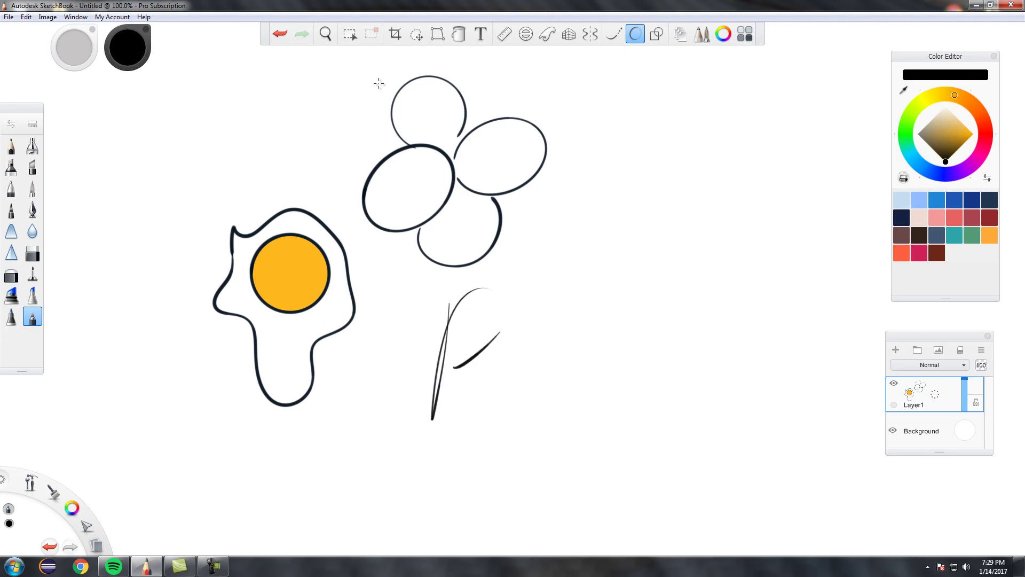
pyautogui.click(281, 34)
pyautogui.click(280, 35)
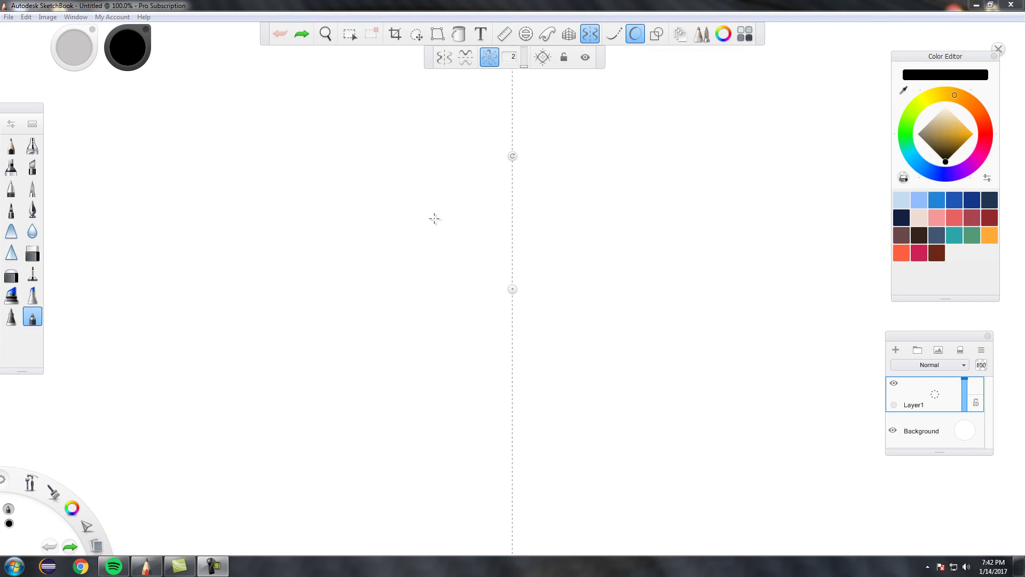
# Step: Switch radial symmetry on and check the Predictive Stroke strength setting
pyautogui.click(590, 35)
pyautogui.click(589, 36)
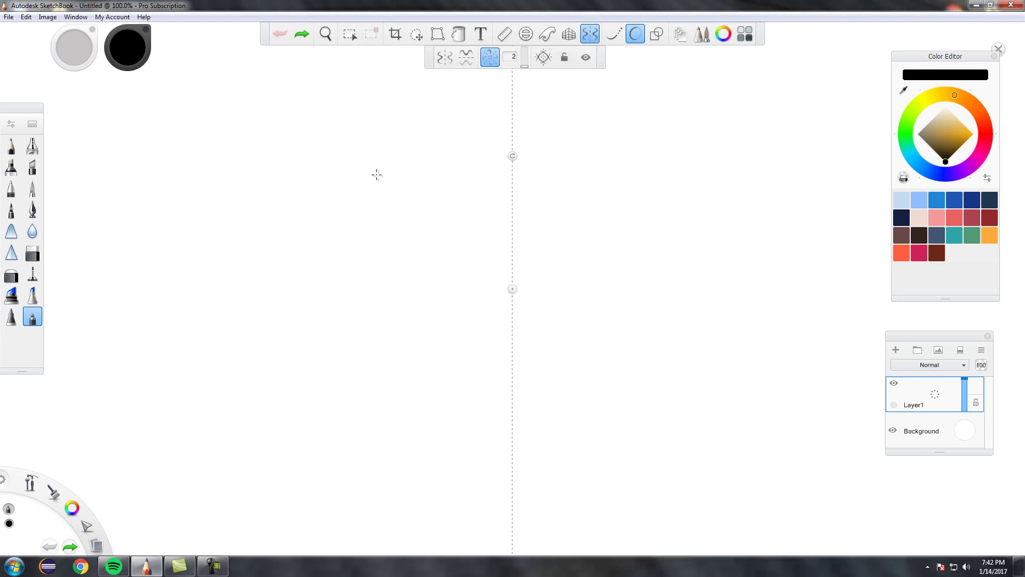
pyautogui.click(590, 35)
pyautogui.click(591, 35)
pyautogui.click(642, 36)
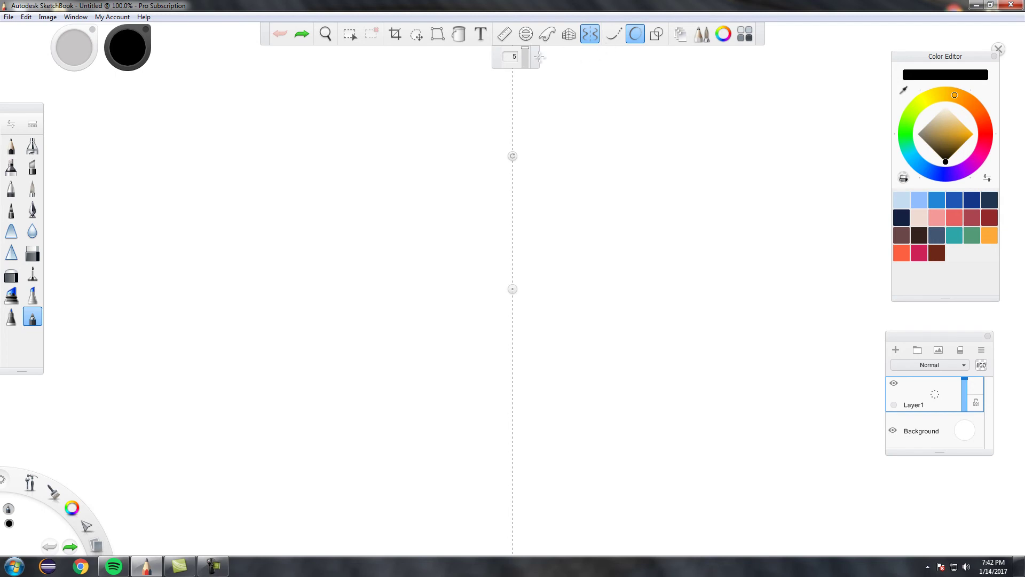
pyautogui.click(590, 34)
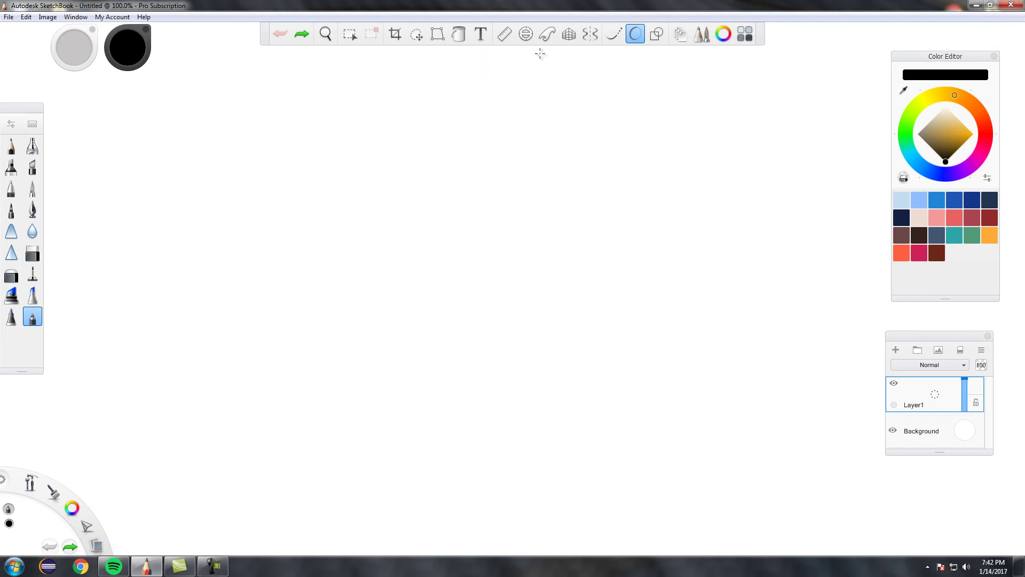
pyautogui.click(590, 34)
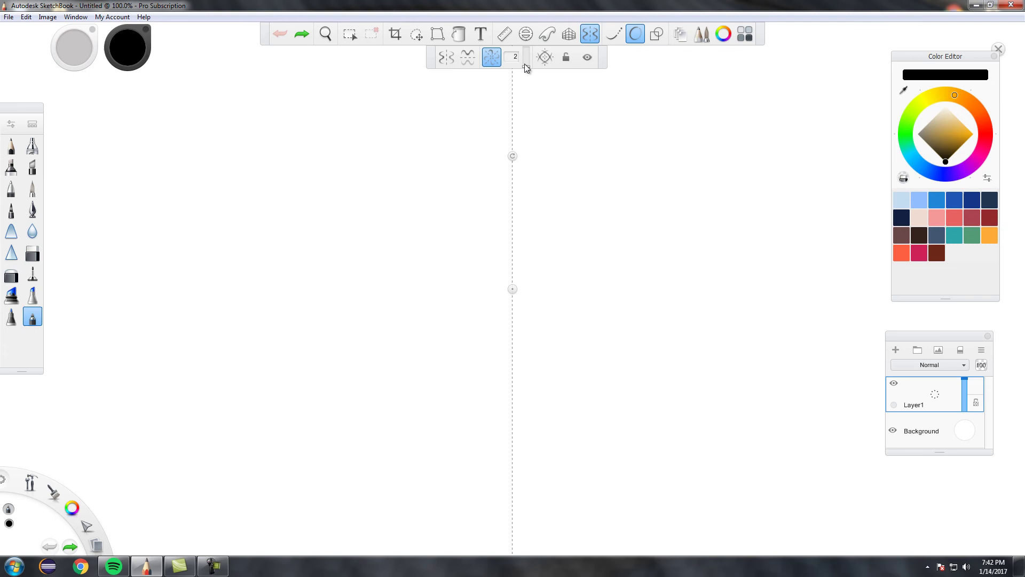
# Step: Raise the symmetry sectors to 16, toggle the symmetry guides, and turn off Predictive Stroke
pyautogui.moveTo(527, 63); pyautogui.dragTo(528, 48)
pyautogui.click(591, 36)
pyautogui.click(591, 36)
pyautogui.click(588, 56)
pyautogui.click(637, 33)
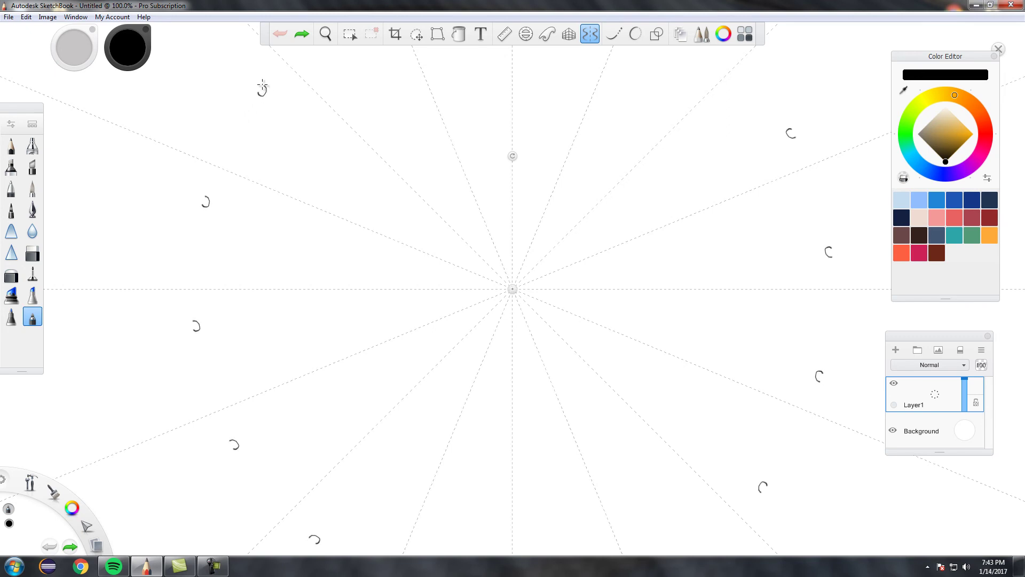
# Step: Replace rough spirals with smooth S-shaped double spirals drawn with Predictive Stroke at 5
pyautogui.moveTo(253, 89)
pyautogui.mouseDown()
pyautogui.moveTo(250, 105)
pyautogui.moveTo(275, 102)
pyautogui.moveTo(274, 81)
pyautogui.moveTo(242, 86)
pyautogui.moveTo(266, 139)
pyautogui.moveTo(220, 156)
pyautogui.moveTo(215, 134)
pyautogui.moveTo(235, 127)
pyautogui.moveTo(238, 139)
pyautogui.moveTo(222, 144)
pyautogui.moveTo(227, 136)
pyautogui.mouseUp()
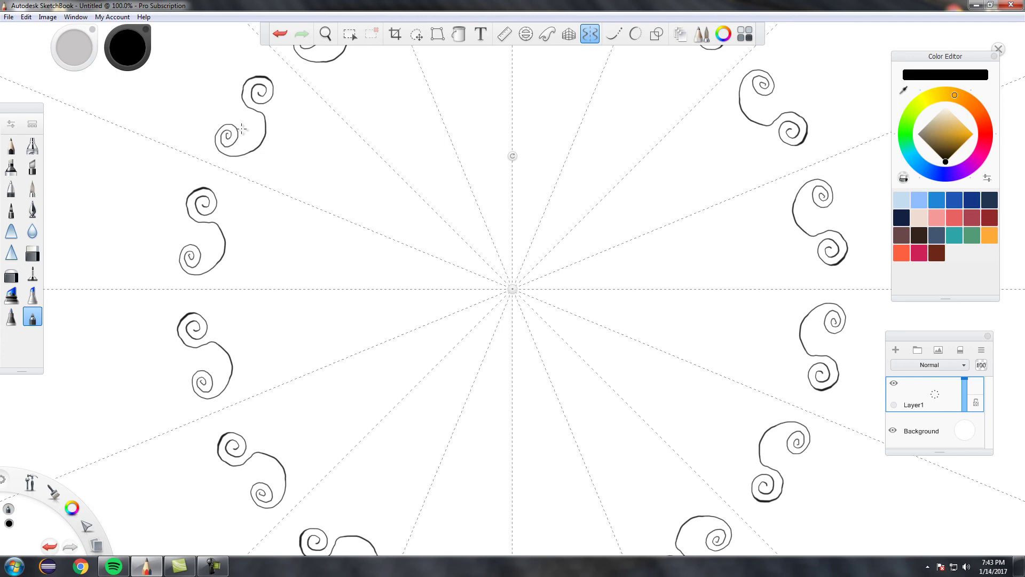
pyautogui.click(279, 34)
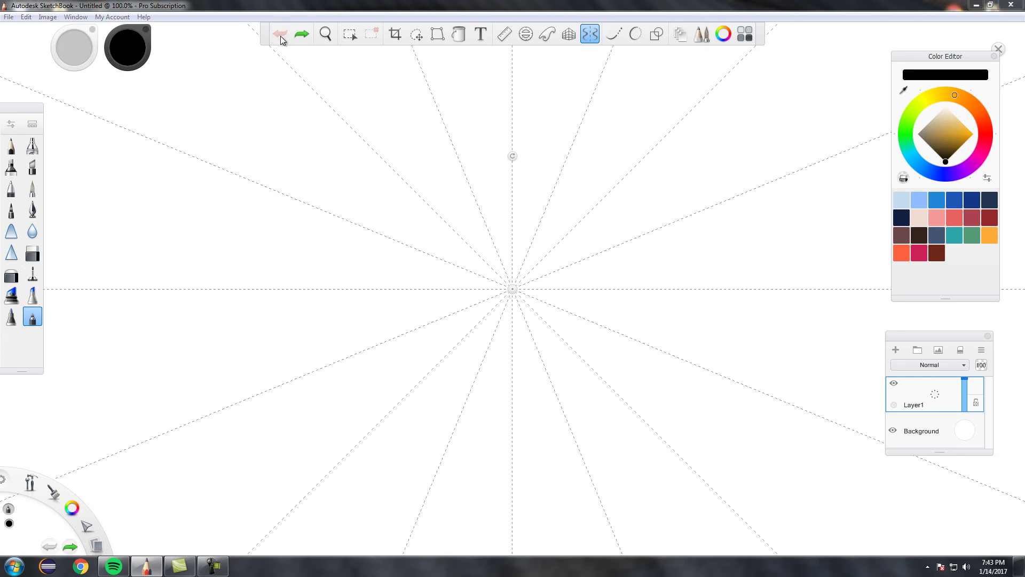
pyautogui.click(636, 35)
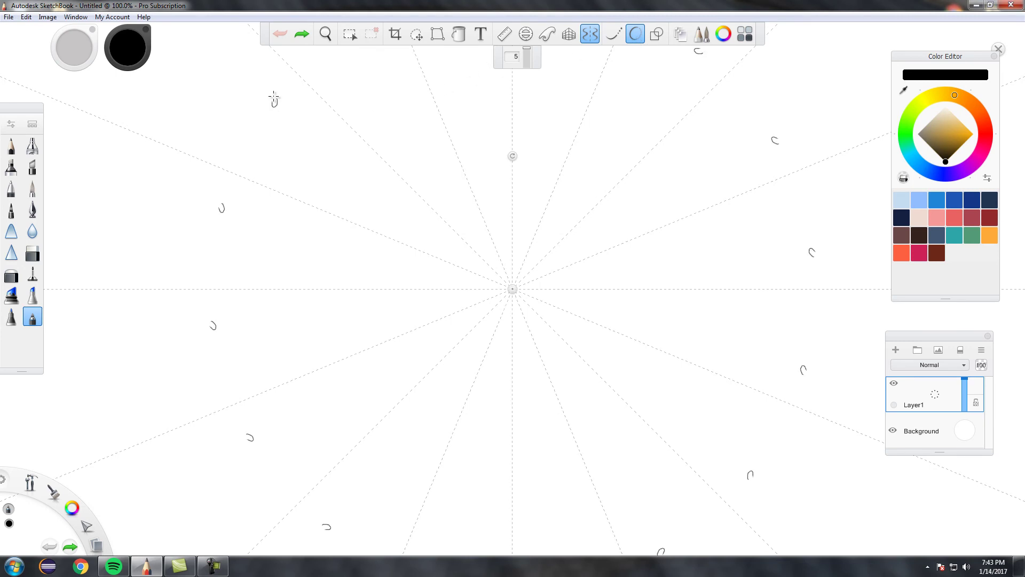
pyautogui.moveTo(273, 97)
pyautogui.mouseDown()
pyautogui.moveTo(263, 109)
pyautogui.moveTo(290, 107)
pyautogui.moveTo(278, 86)
pyautogui.moveTo(261, 100)
pyautogui.moveTo(267, 122)
pyautogui.moveTo(291, 114)
pyautogui.moveTo(290, 90)
pyautogui.moveTo(266, 81)
pyautogui.moveTo(253, 108)
pyautogui.moveTo(267, 131)
pyautogui.moveTo(319, 148)
pyautogui.moveTo(323, 172)
pyautogui.moveTo(293, 173)
pyautogui.moveTo(305, 150)
pyautogui.moveTo(284, 166)
pyautogui.moveTo(320, 185)
pyautogui.moveTo(333, 169)
pyautogui.moveTo(326, 143)
pyautogui.moveTo(293, 118)
pyautogui.moveTo(316, 116)
pyautogui.moveTo(304, 120)
pyautogui.moveTo(319, 149)
pyautogui.mouseUp()
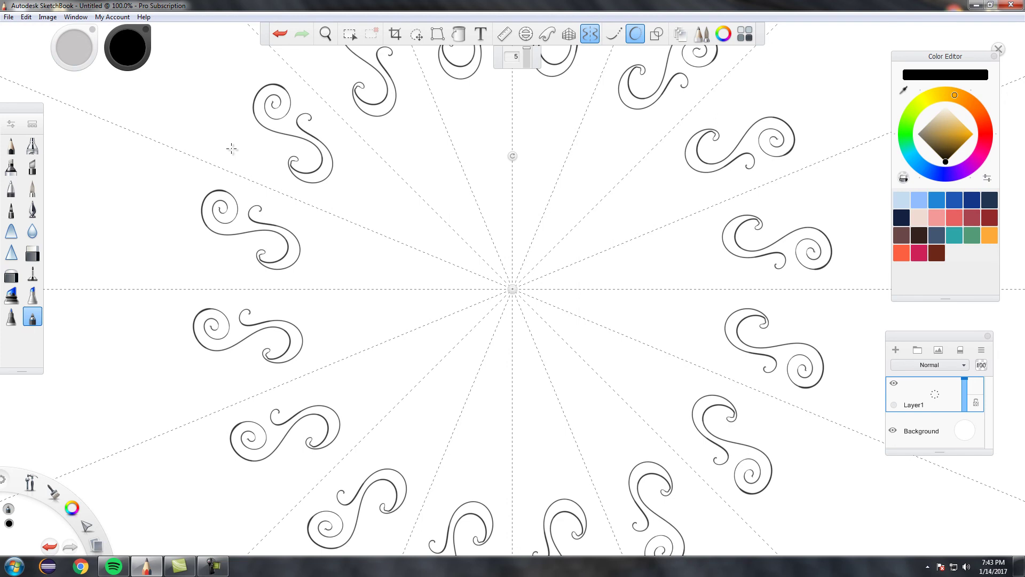
# Step: Try small spirals and curves beside the top-left swirl, undoing each attempt
pyautogui.moveTo(235, 143)
pyautogui.mouseDown()
pyautogui.moveTo(238, 130)
pyautogui.moveTo(226, 152)
pyautogui.moveTo(251, 138)
pyautogui.moveTo(229, 127)
pyautogui.moveTo(220, 150)
pyautogui.moveTo(267, 167)
pyautogui.moveTo(258, 157)
pyautogui.mouseUp()
pyautogui.hotkey('ctrl', 'z')
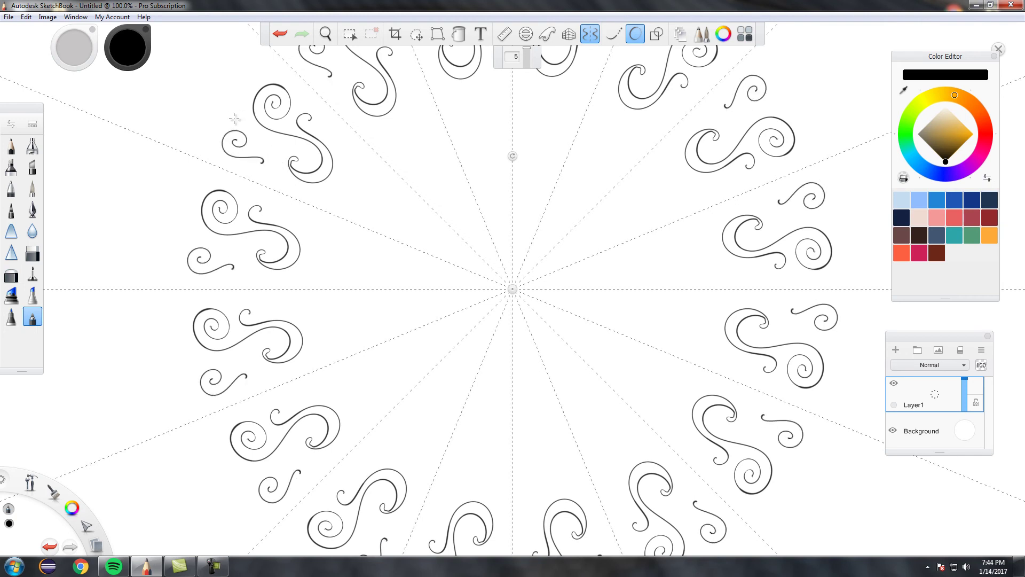
pyautogui.moveTo(244, 95)
pyautogui.mouseDown()
pyautogui.moveTo(238, 116)
pyautogui.moveTo(278, 167)
pyautogui.mouseUp()
pyautogui.click(290, 33)
pyautogui.moveTo(242, 97)
pyautogui.mouseDown()
pyautogui.moveTo(241, 121)
pyautogui.moveTo(300, 196)
pyautogui.moveTo(351, 186)
pyautogui.moveTo(361, 163)
pyautogui.moveTo(347, 177)
pyautogui.moveTo(343, 162)
pyautogui.mouseUp()
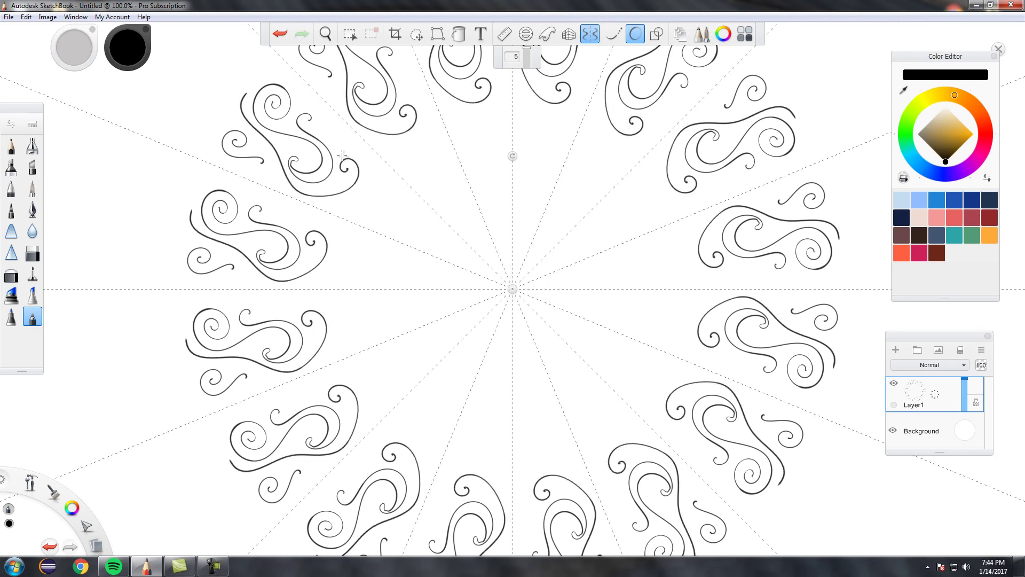
pyautogui.click(280, 33)
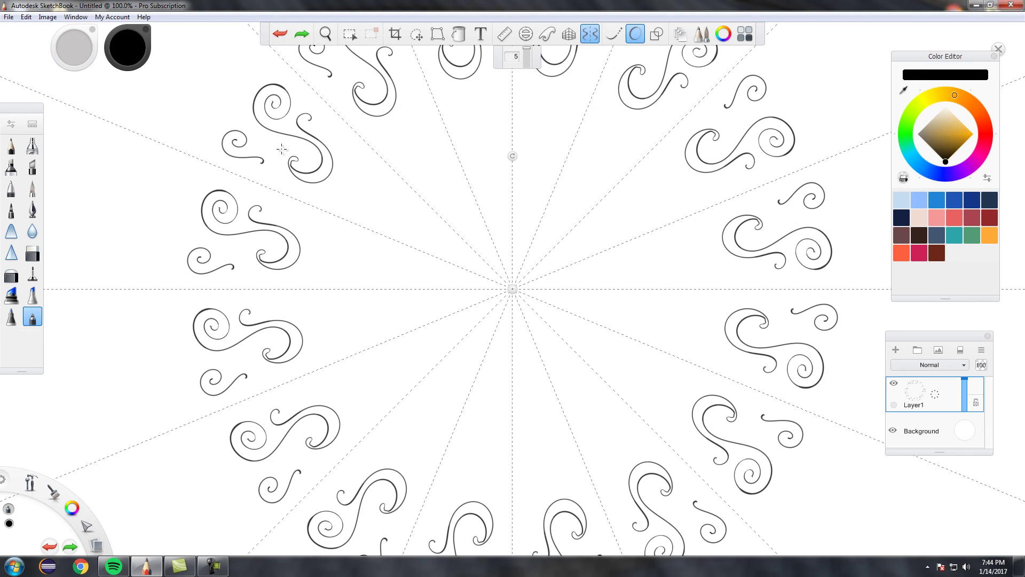
# Step: Add a spiral around the small curl, then short inner-ring curves and wavy strokes
pyautogui.moveTo(304, 165)
pyautogui.mouseDown()
pyautogui.moveTo(315, 156)
pyautogui.moveTo(287, 144)
pyautogui.moveTo(275, 160)
pyautogui.moveTo(285, 180)
pyautogui.moveTo(317, 193)
pyautogui.moveTo(384, 187)
pyautogui.moveTo(373, 208)
pyautogui.moveTo(357, 193)
pyautogui.moveTo(371, 190)
pyautogui.mouseUp()
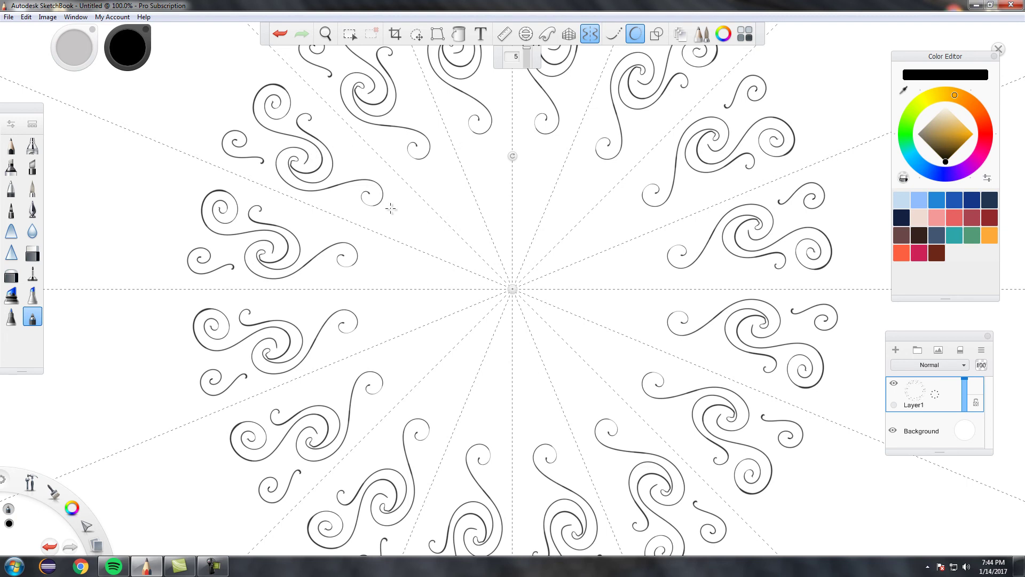
pyautogui.moveTo(386, 181)
pyautogui.mouseDown()
pyautogui.moveTo(392, 196)
pyautogui.moveTo(380, 211)
pyautogui.mouseUp()
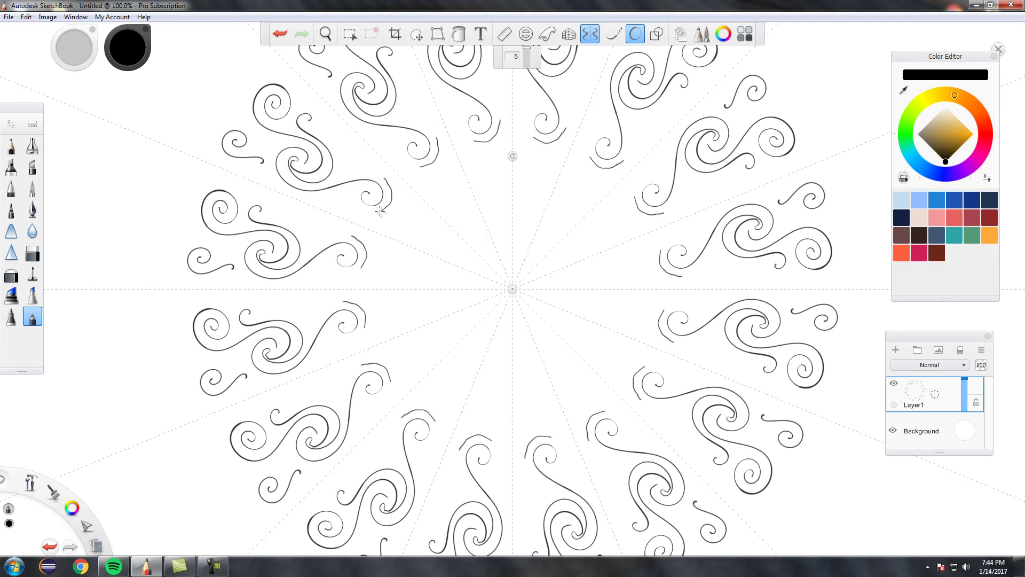
pyautogui.moveTo(391, 215)
pyautogui.mouseDown()
pyautogui.moveTo(414, 214)
pyautogui.moveTo(408, 199)
pyautogui.mouseUp()
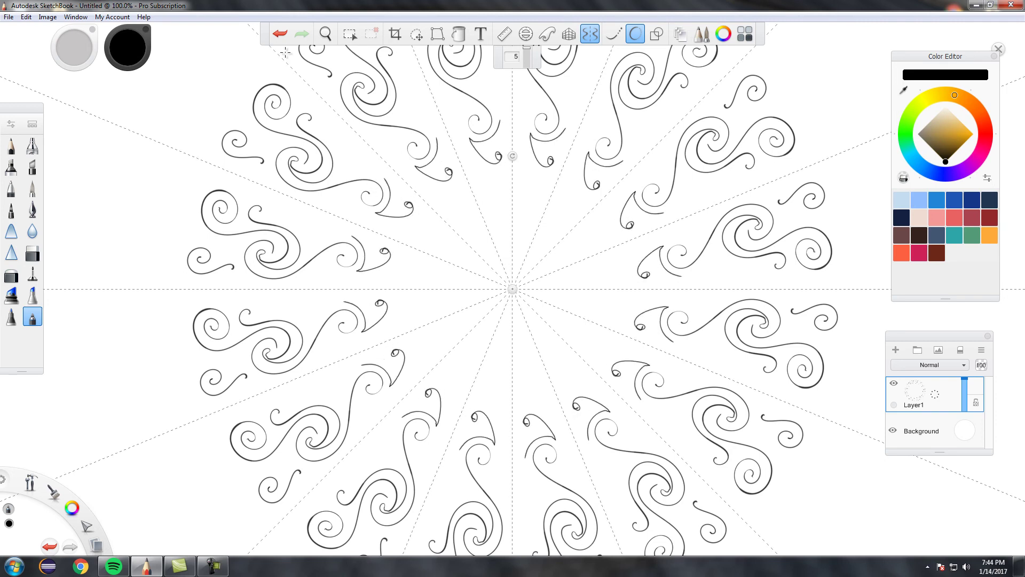
pyautogui.hotkey('ctrl', 'z')
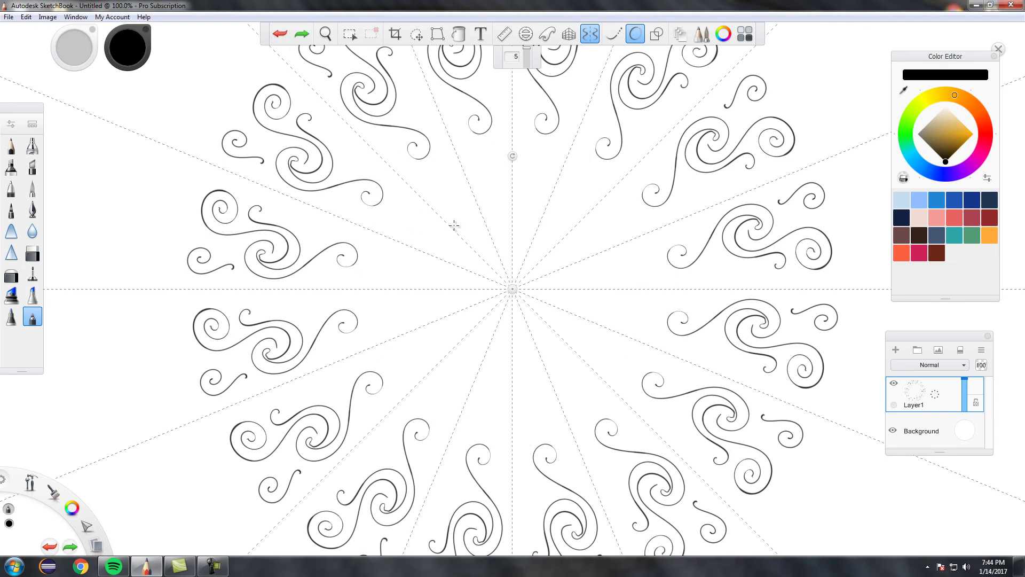
pyautogui.moveTo(452, 252)
pyautogui.mouseDown()
pyautogui.moveTo(443, 237)
pyautogui.moveTo(405, 234)
pyautogui.moveTo(400, 209)
pyautogui.moveTo(417, 212)
pyautogui.moveTo(406, 214)
pyautogui.mouseUp()
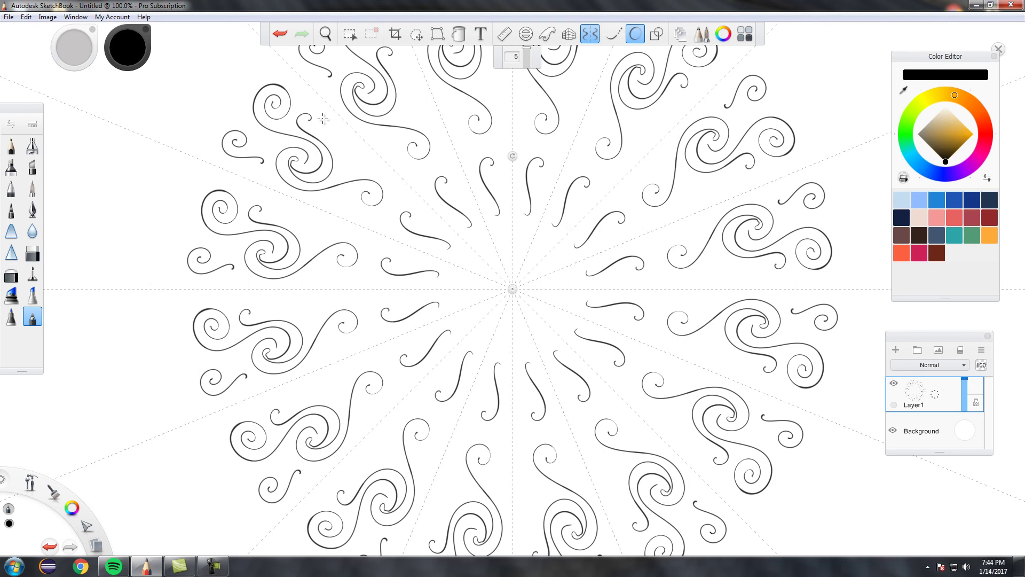
pyautogui.moveTo(323, 115); pyautogui.dragTo(372, 166)
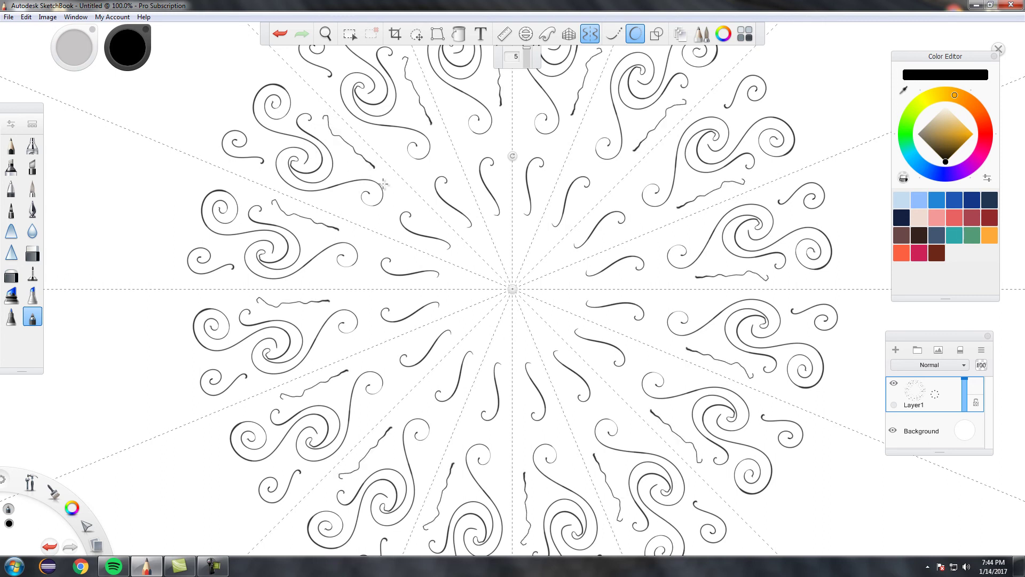
# Step: Undo the last radial stroke, lower Predictive Stroke to 1, and undo a jagged test stroke
pyautogui.click(280, 35)
pyautogui.moveTo(530, 53); pyautogui.dragTo(516, 79)
pyautogui.moveTo(320, 121); pyautogui.dragTo(401, 193)
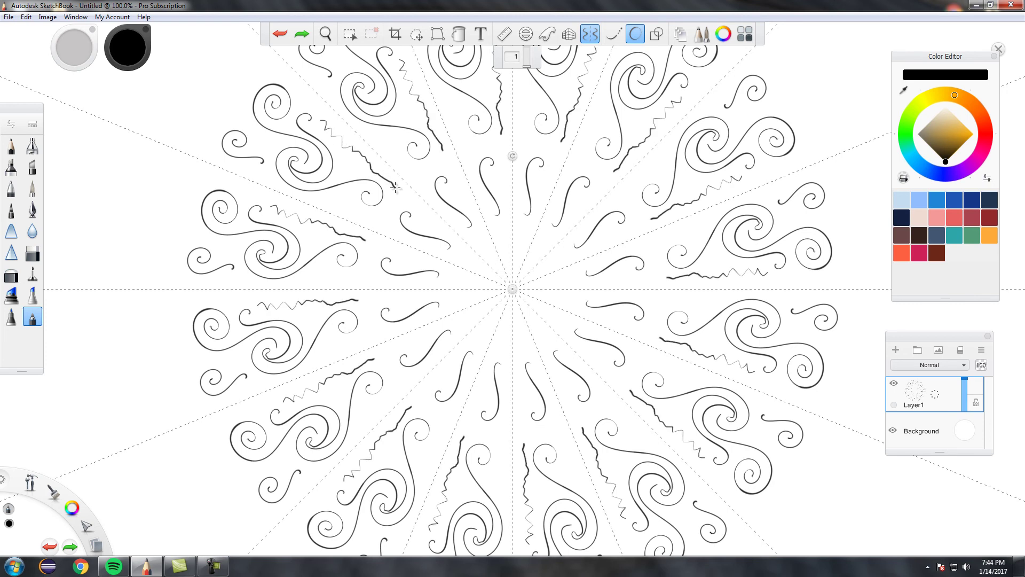
pyautogui.click(280, 33)
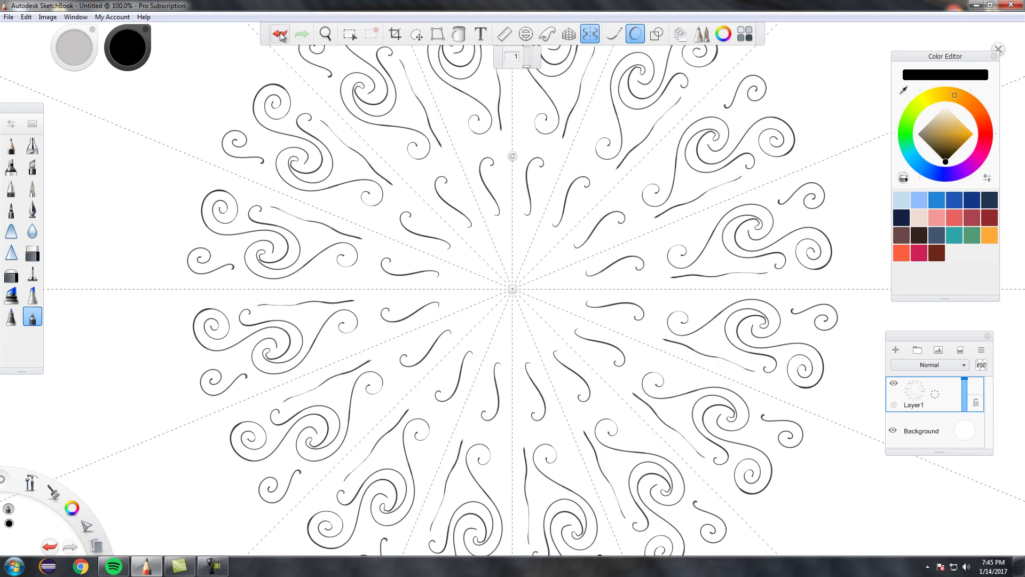
# Step: Draw wavy test strokes, raise Predictive Stroke back to 5, and undo all jagged strokes
pyautogui.moveTo(139, 96); pyautogui.dragTo(211, 103)
pyautogui.moveTo(149, 112); pyautogui.dragTo(213, 117)
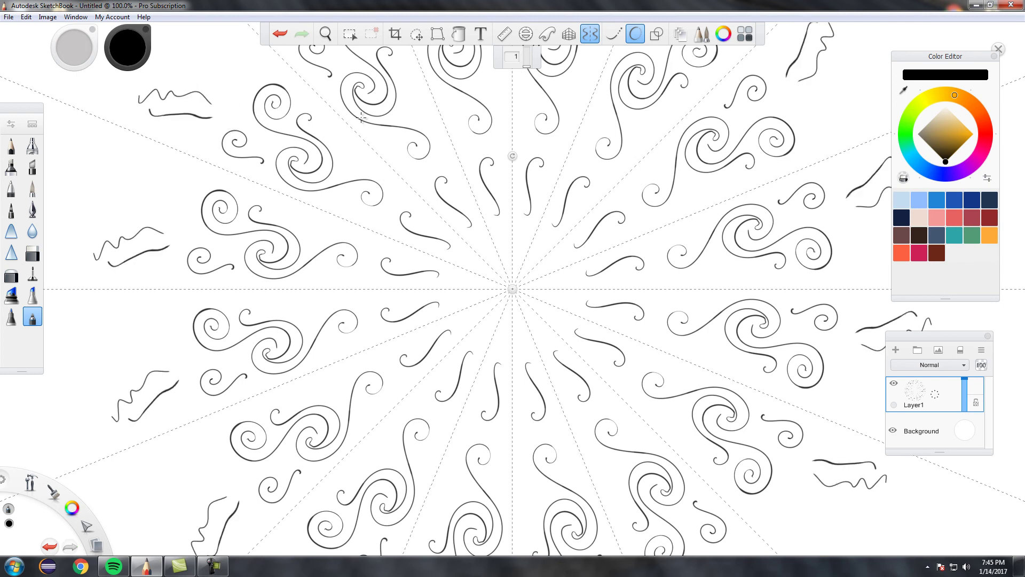
pyautogui.moveTo(528, 60); pyautogui.dragTo(529, 70)
pyautogui.moveTo(154, 76); pyautogui.dragTo(246, 66)
pyautogui.click(276, 38)
pyautogui.click(278, 36)
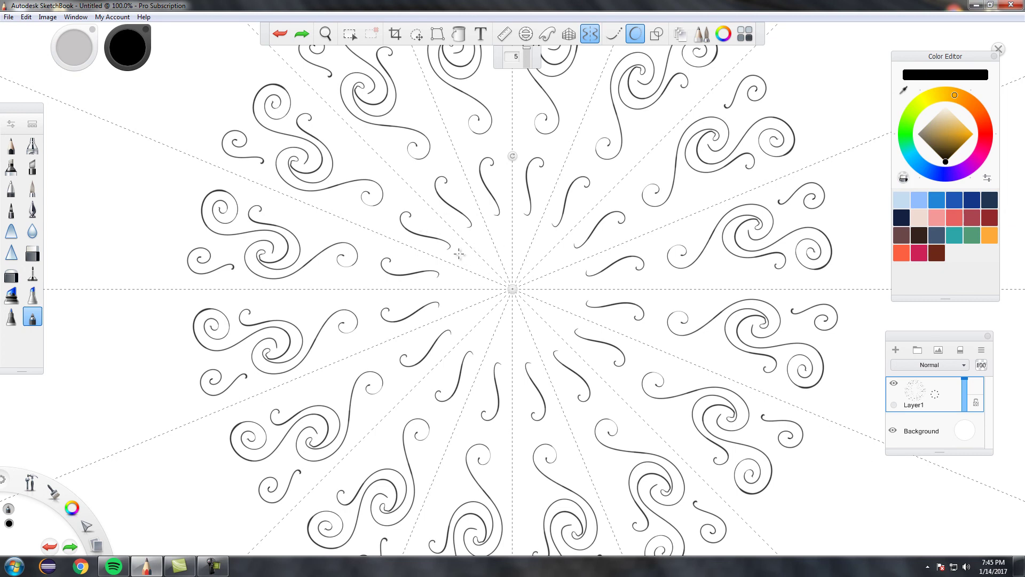
# Step: Try bold hook curls along the outer swirls twice, undoing both attempts
pyautogui.moveTo(459, 252)
pyautogui.mouseDown()
pyautogui.moveTo(475, 257)
pyautogui.moveTo(429, 232)
pyautogui.moveTo(398, 199)
pyautogui.mouseUp()
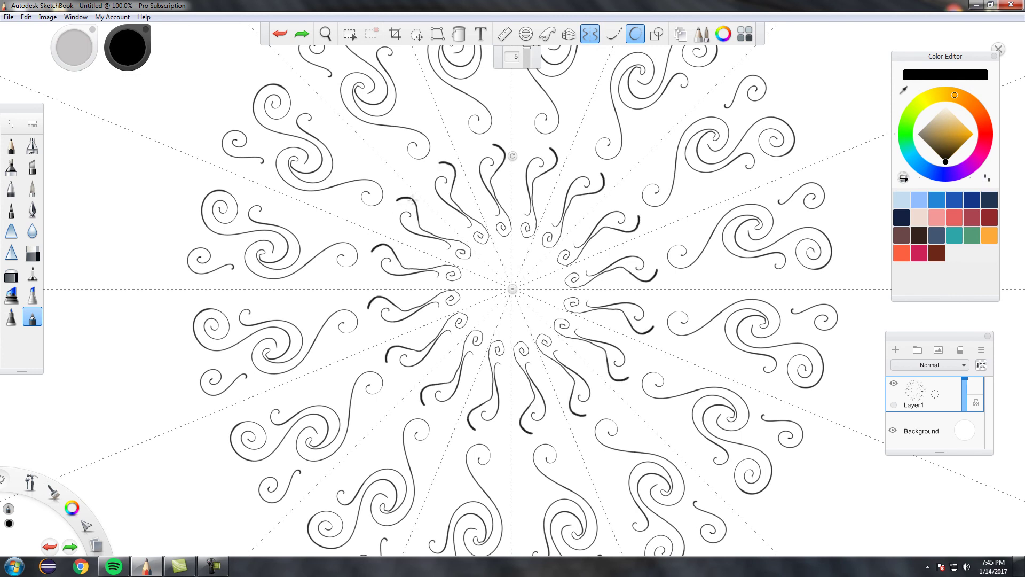
pyautogui.click(280, 33)
pyautogui.moveTo(460, 254)
pyautogui.mouseDown()
pyautogui.moveTo(464, 246)
pyautogui.moveTo(428, 229)
pyautogui.moveTo(414, 206)
pyautogui.moveTo(391, 200)
pyautogui.moveTo(380, 219)
pyautogui.moveTo(406, 207)
pyautogui.mouseUp()
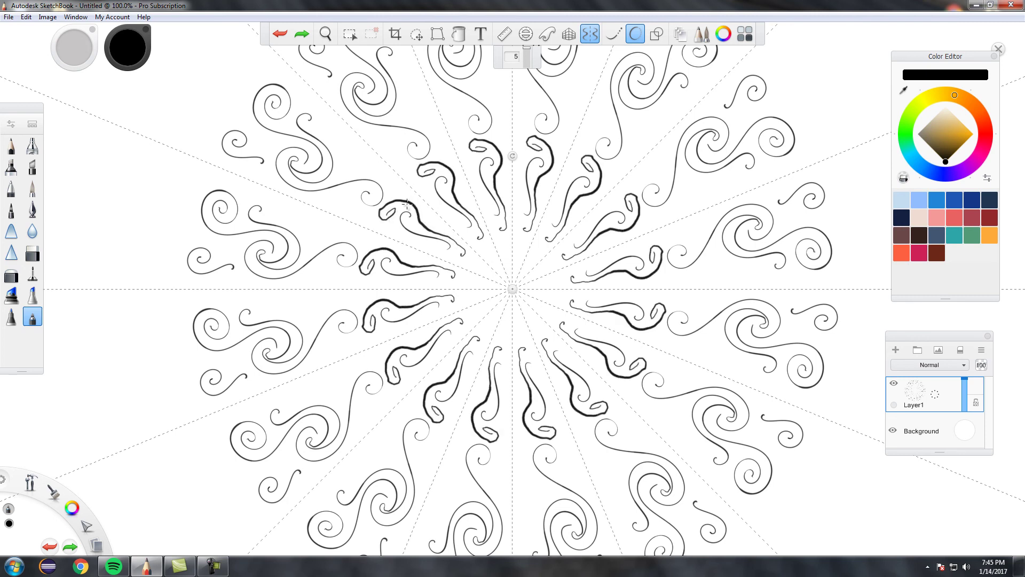
pyautogui.click(280, 33)
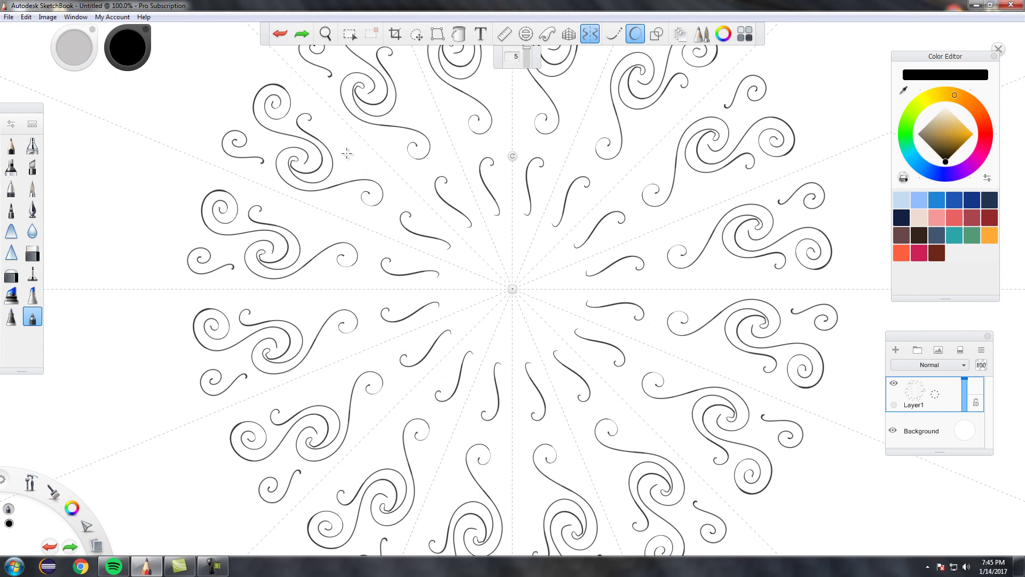
# Step: Add small curls repeated around the mandala's inner ring and on the outer swirls
pyautogui.moveTo(354, 147)
pyautogui.mouseDown()
pyautogui.moveTo(347, 142)
pyautogui.moveTo(339, 156)
pyautogui.moveTo(381, 172)
pyautogui.mouseUp()
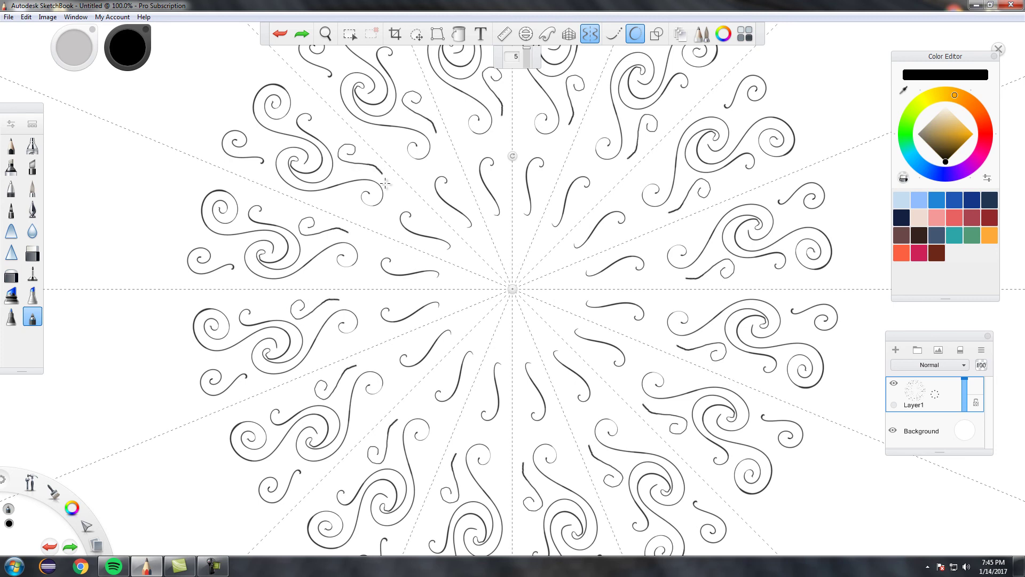
pyautogui.click(281, 35)
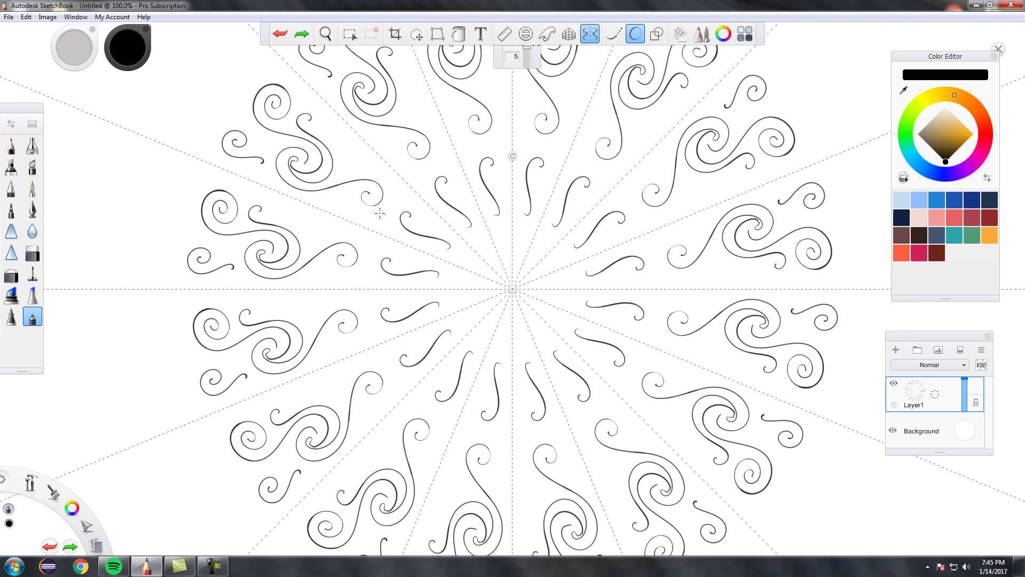
pyautogui.moveTo(357, 151)
pyautogui.mouseDown()
pyautogui.moveTo(354, 163)
pyautogui.moveTo(358, 148)
pyautogui.moveTo(336, 161)
pyautogui.moveTo(388, 177)
pyautogui.moveTo(383, 220)
pyautogui.moveTo(364, 221)
pyautogui.moveTo(353, 183)
pyautogui.moveTo(361, 174)
pyautogui.mouseUp()
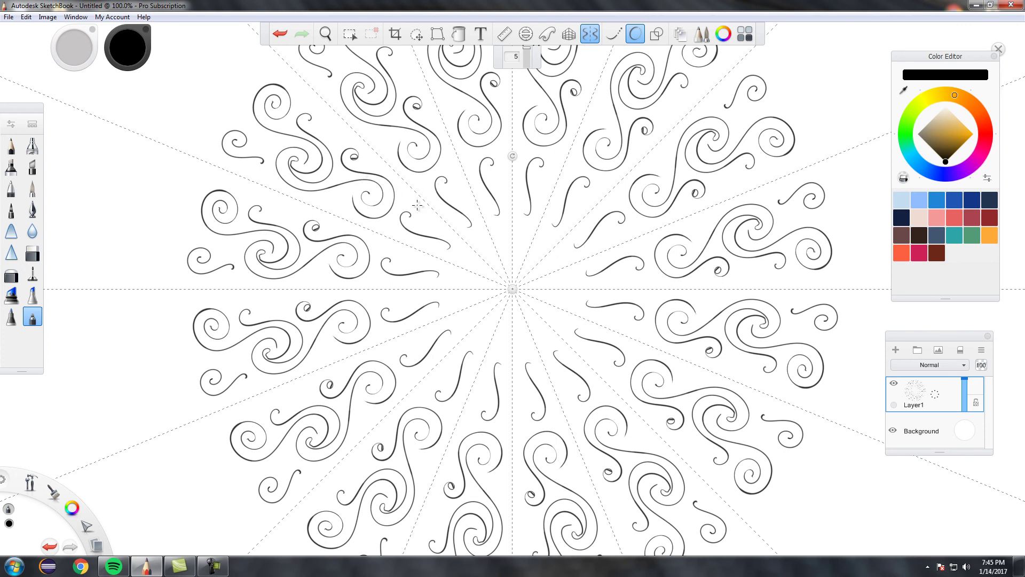
pyautogui.moveTo(417, 204)
pyautogui.mouseDown()
pyautogui.moveTo(424, 212)
pyautogui.moveTo(414, 196)
pyautogui.moveTo(397, 199)
pyautogui.moveTo(390, 215)
pyautogui.moveTo(407, 239)
pyautogui.mouseUp()
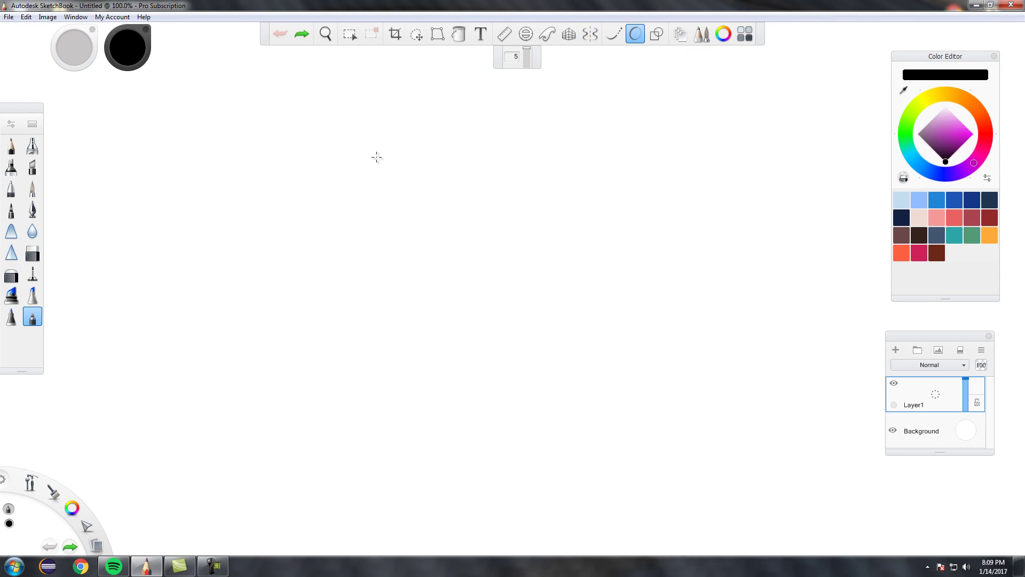
# Step: Write 'Subscribe' in cursive with a dotted i and an arrow pointing up at it
pyautogui.moveTo(417, 167)
pyautogui.mouseDown()
pyautogui.moveTo(415, 120)
pyautogui.moveTo(377, 185)
pyautogui.moveTo(385, 301)
pyautogui.moveTo(332, 259)
pyautogui.moveTo(418, 198)
pyautogui.moveTo(426, 212)
pyautogui.moveTo(456, 166)
pyautogui.moveTo(437, 212)
pyautogui.moveTo(478, 187)
pyautogui.moveTo(488, 198)
pyautogui.moveTo(473, 207)
pyautogui.moveTo(486, 212)
pyautogui.moveTo(507, 192)
pyautogui.moveTo(523, 203)
pyautogui.moveTo(529, 188)
pyautogui.moveTo(532, 201)
pyautogui.moveTo(552, 203)
pyautogui.moveTo(575, 187)
pyautogui.moveTo(586, 208)
pyautogui.moveTo(616, 155)
pyautogui.moveTo(596, 206)
pyautogui.moveTo(608, 186)
pyautogui.moveTo(642, 181)
pyautogui.moveTo(634, 214)
pyautogui.moveTo(653, 206)
pyautogui.mouseUp()
pyautogui.moveTo(584, 174); pyautogui.dragTo(586, 174)
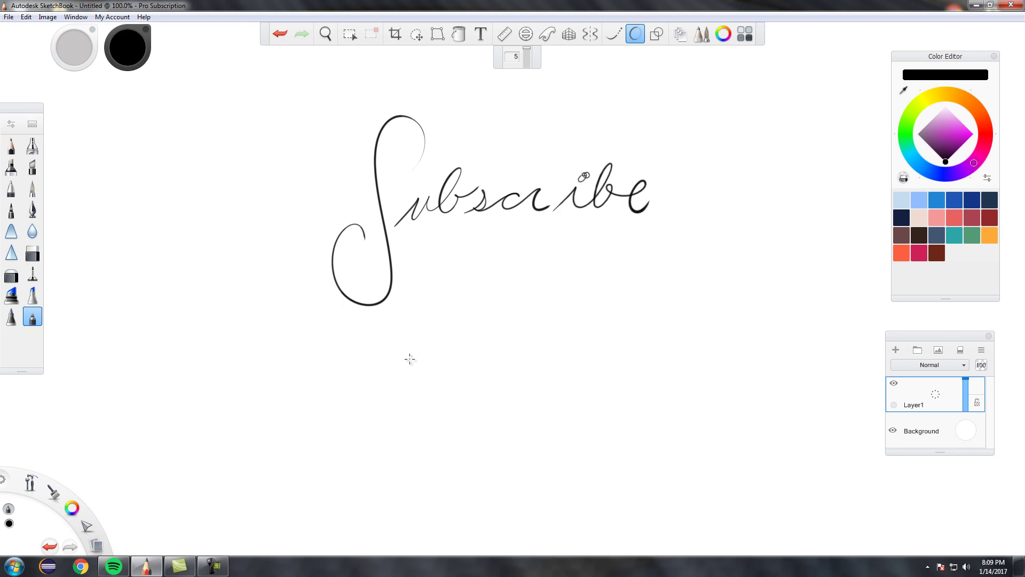
pyautogui.moveTo(413, 363)
pyautogui.mouseDown()
pyautogui.moveTo(481, 238)
pyautogui.moveTo(479, 276)
pyautogui.mouseUp()
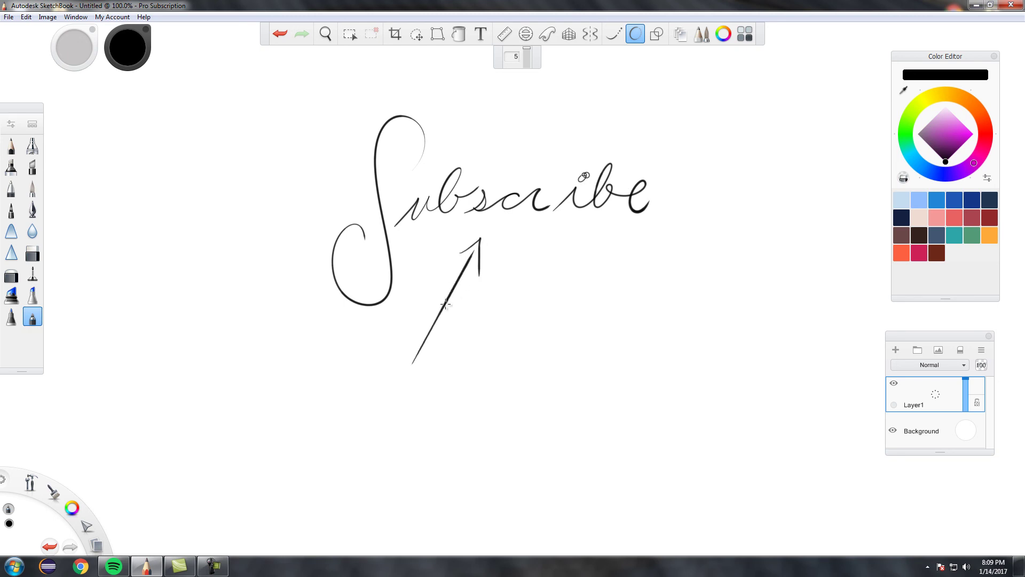
# Step: Add arrows pointing at the S, down at the word's end, and in from the right
pyautogui.moveTo(240, 136)
pyautogui.mouseDown()
pyautogui.moveTo(310, 163)
pyautogui.moveTo(294, 175)
pyautogui.moveTo(307, 169)
pyautogui.mouseUp()
pyautogui.moveTo(585, 93); pyautogui.dragTo(546, 156)
pyautogui.moveTo(553, 122); pyautogui.dragTo(546, 156)
pyautogui.moveTo(546, 156); pyautogui.dragTo(591, 128)
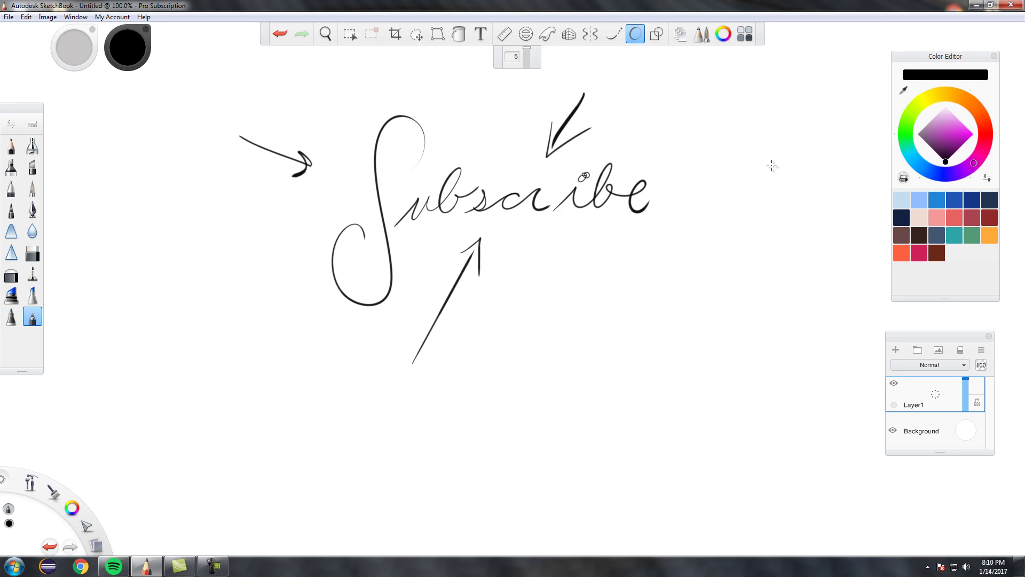
pyautogui.moveTo(773, 167)
pyautogui.mouseDown()
pyautogui.moveTo(697, 178)
pyautogui.moveTo(740, 194)
pyautogui.mouseUp()
pyautogui.moveTo(617, 338)
pyautogui.mouseDown()
pyautogui.moveTo(584, 249)
pyautogui.moveTo(626, 256)
pyautogui.mouseUp()
pyautogui.moveTo(456, 80)
pyautogui.mouseDown()
pyautogui.moveTo(453, 118)
pyautogui.moveTo(483, 112)
pyautogui.mouseUp()
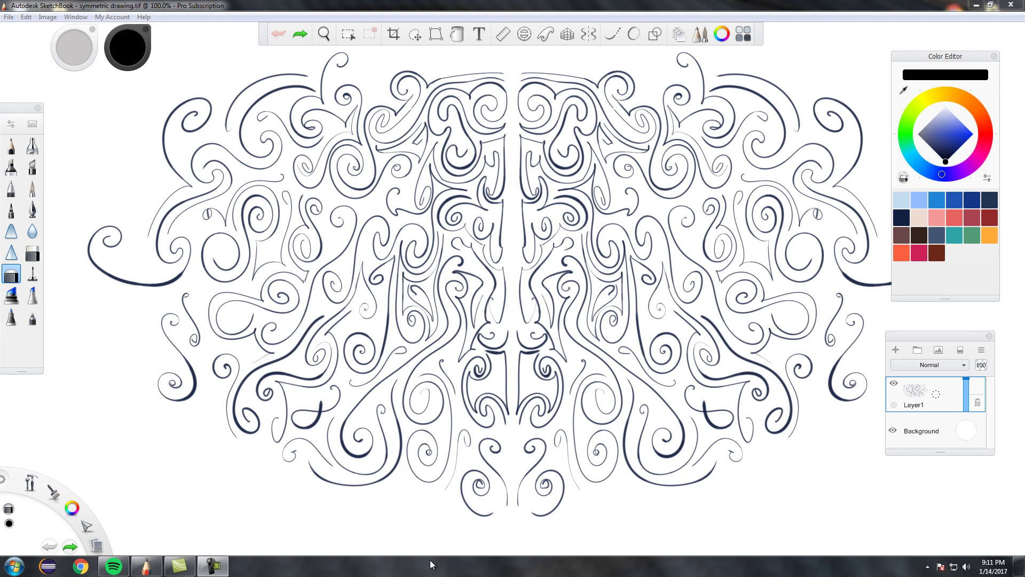